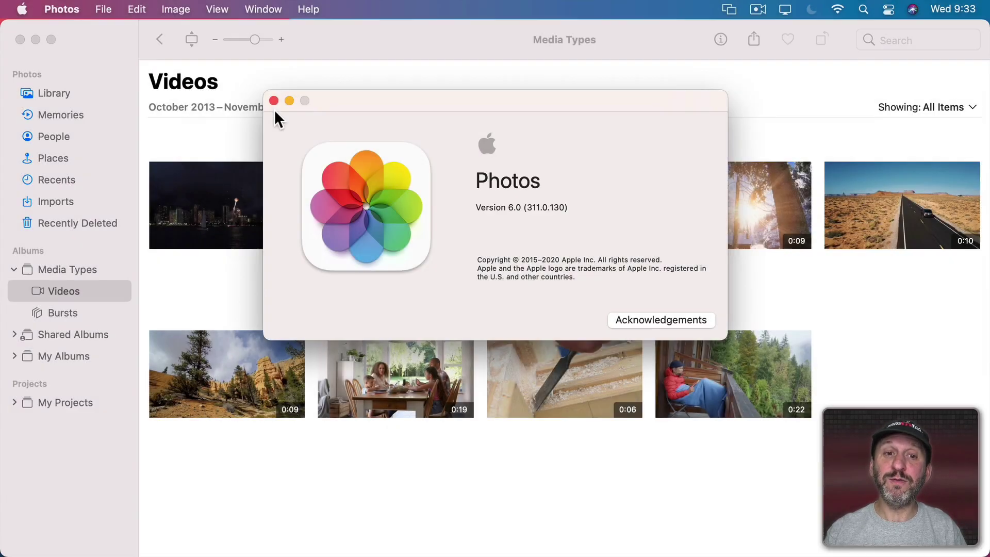
Dismiss the About Photos window (Version 6.0) to reveal the 9-video Videos album.
{"action": "left_click", "coordinate": [274, 101]}
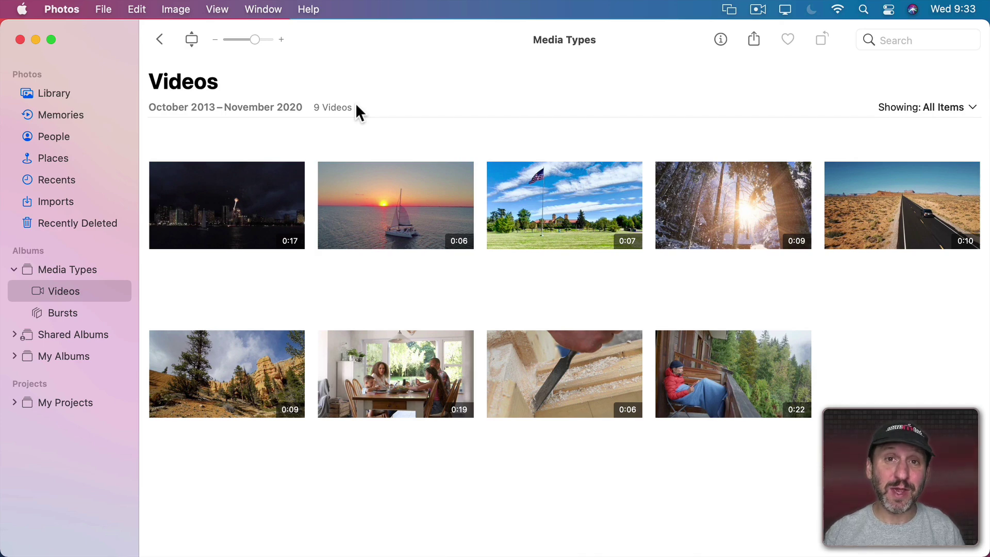
Open the canyon landscape video full size and enter the editor.
{"action": "double_click", "coordinate": [210, 364]}
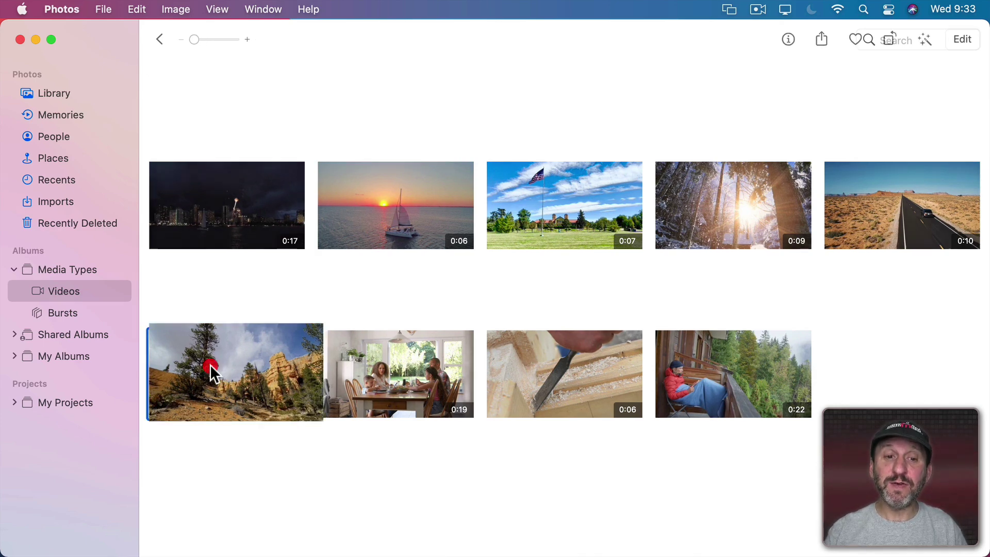
{"action": "left_click", "coordinate": [964, 39]}
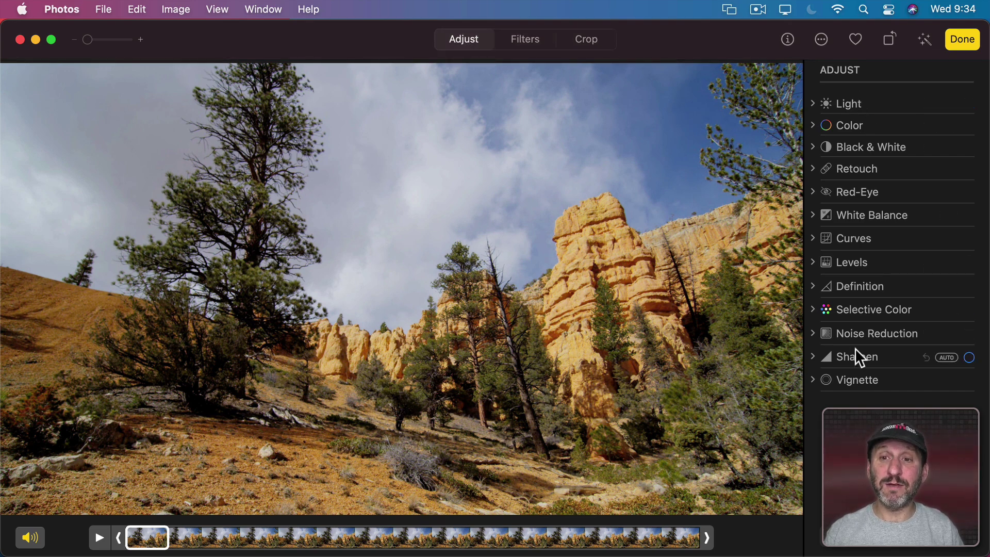
{"action": "left_click", "coordinate": [812, 104]}
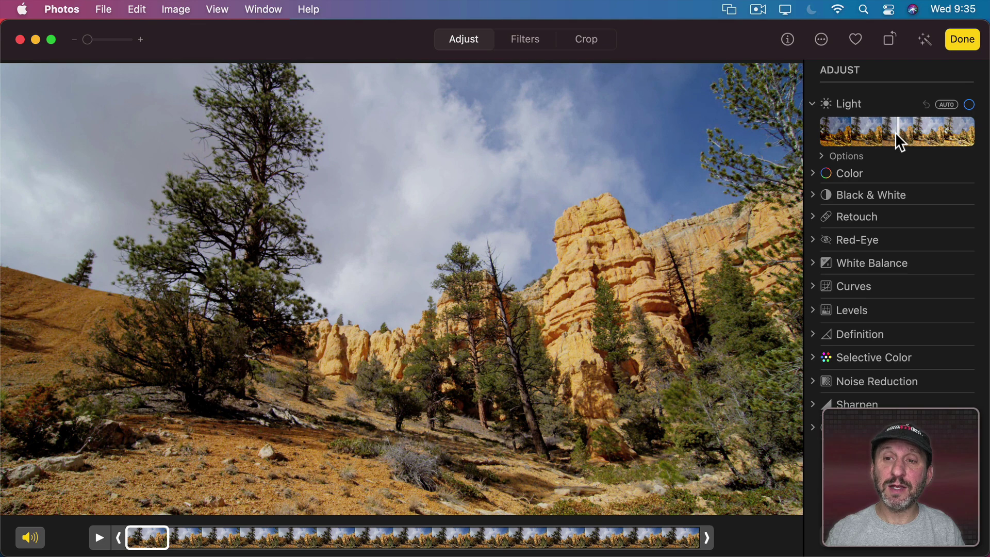
{"action": "left_click_drag", "start_coordinate": [895, 132], "coordinate": [854, 132]}
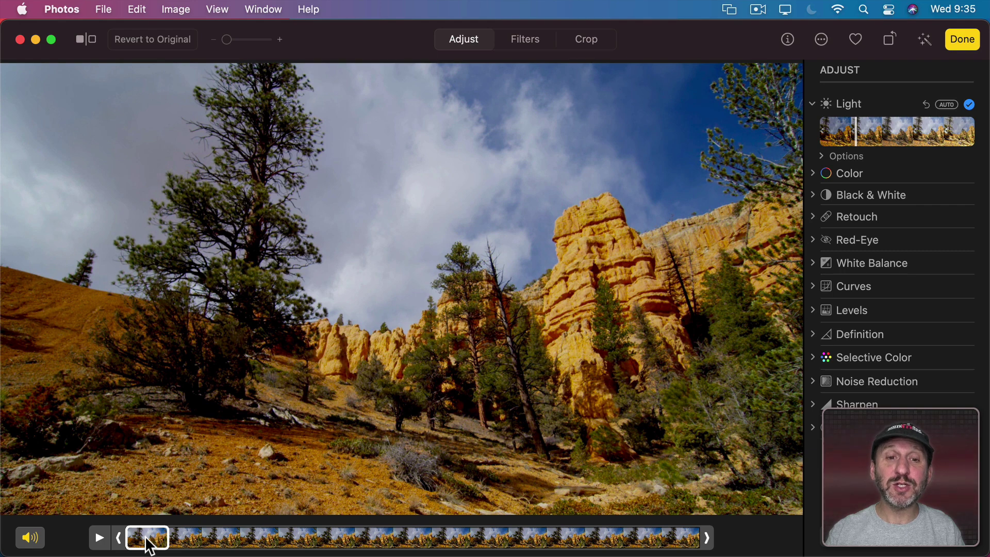
{"action": "left_click_drag", "start_coordinate": [147, 540], "coordinate": [365, 540]}
{"action": "left_click", "coordinate": [823, 155]}
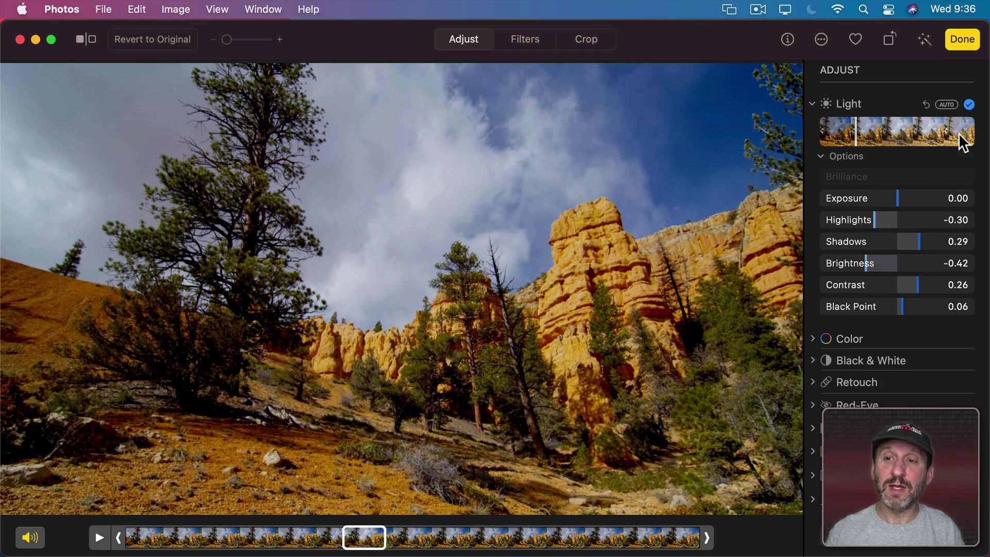
{"action": "left_click", "coordinate": [926, 105]}
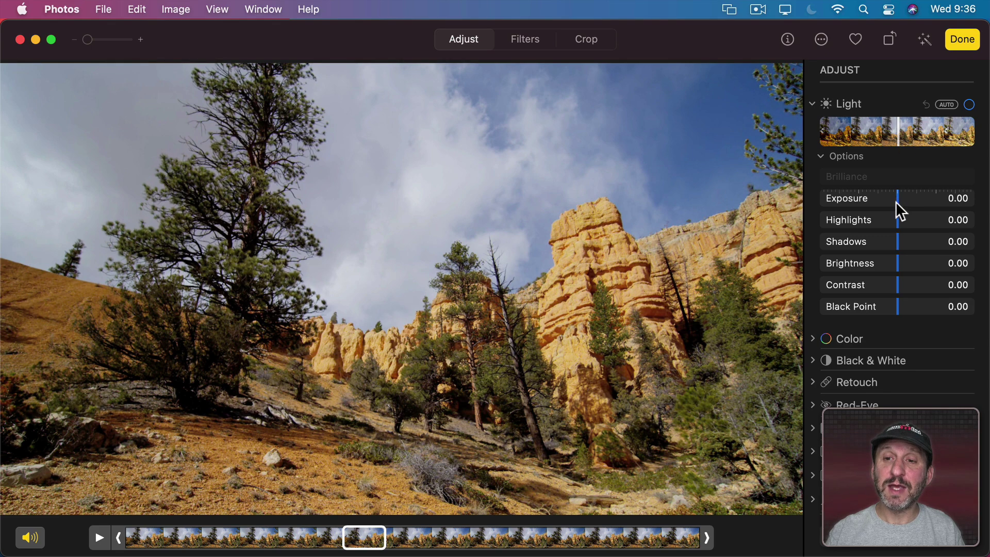
{"action": "left_click_drag", "start_coordinate": [895, 202], "coordinate": [855, 202]}
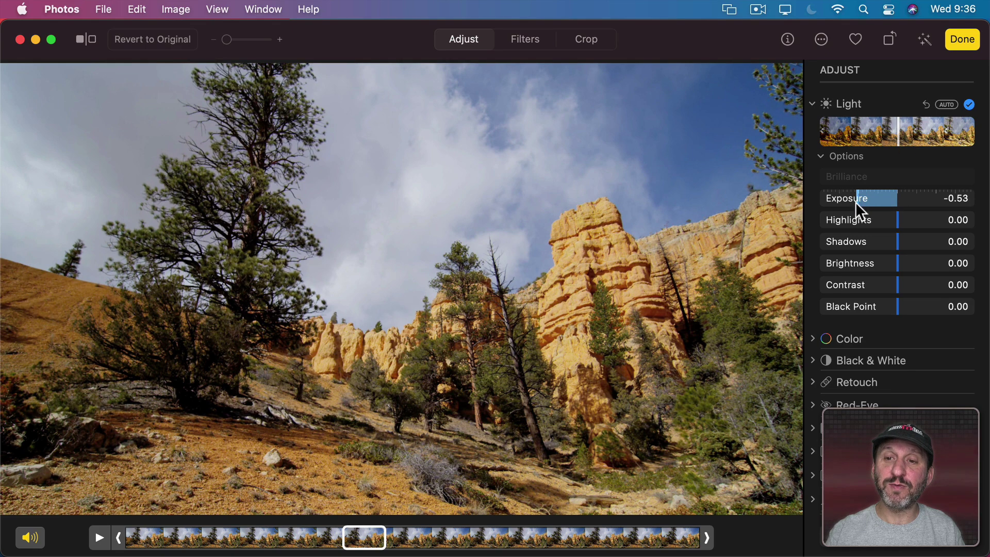
{"action": "double_click", "coordinate": [855, 202]}
{"action": "left_click", "coordinate": [812, 103]}
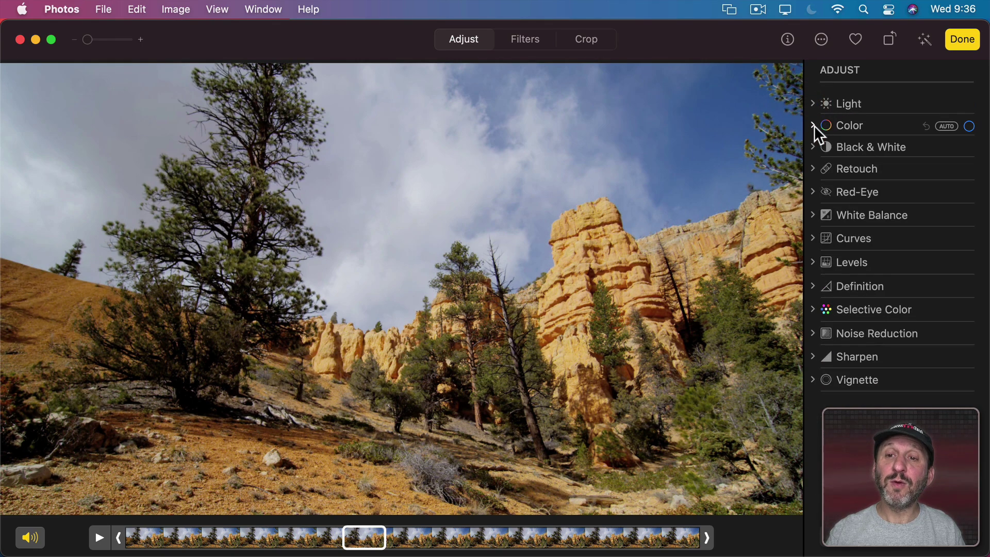
{"action": "left_click", "coordinate": [813, 125]}
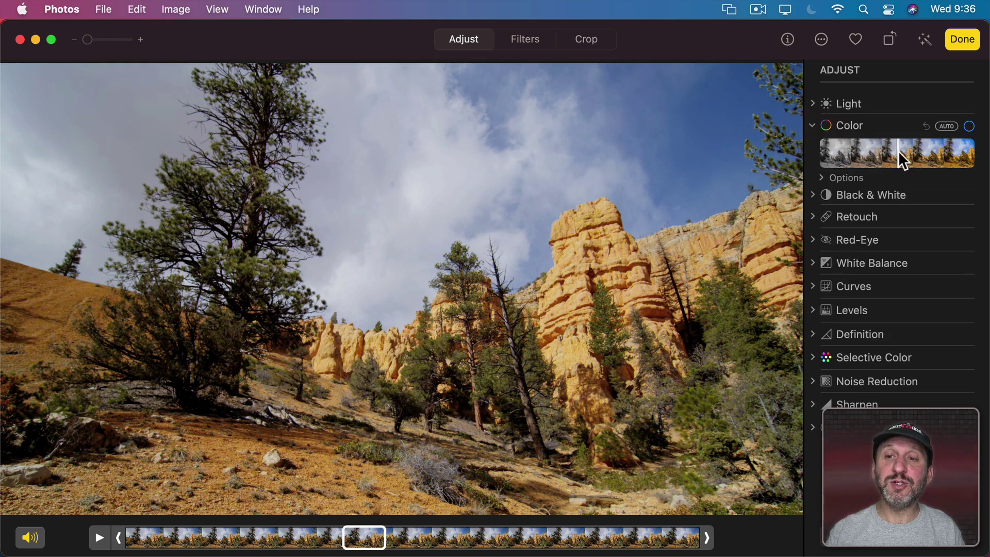
{"action": "left_click_drag", "start_coordinate": [898, 153], "coordinate": [868, 155]}
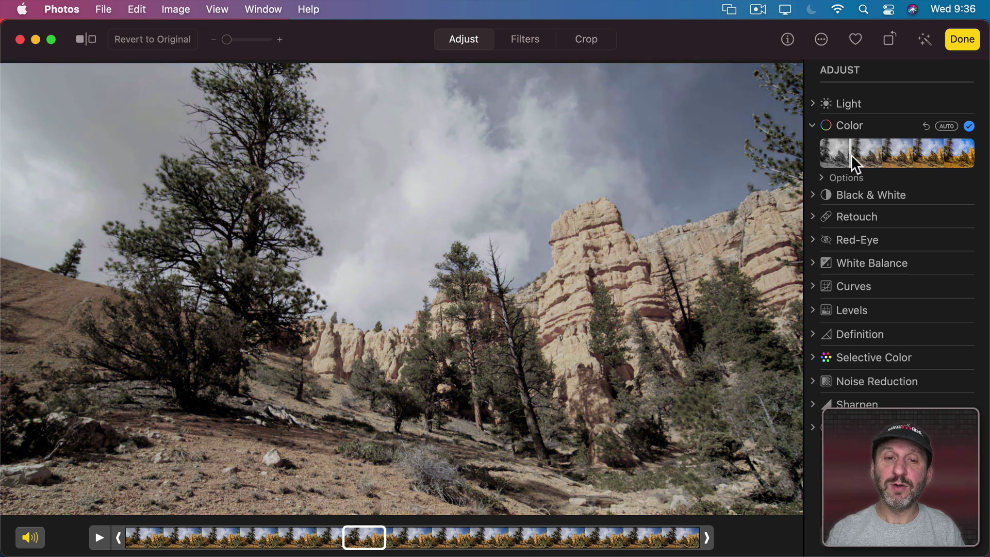
{"action": "double_click", "coordinate": [851, 153]}
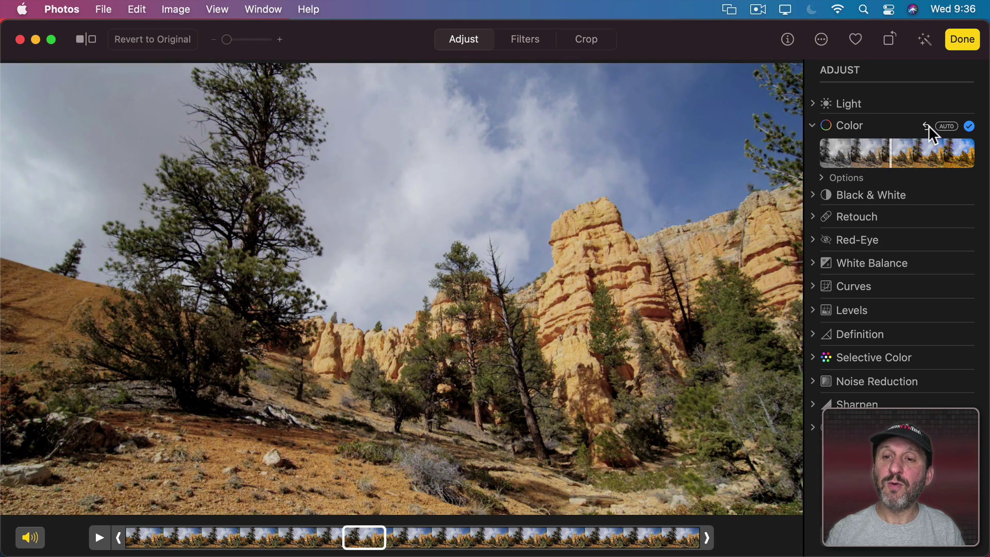
{"action": "left_click", "coordinate": [927, 127]}
{"action": "left_click", "coordinate": [822, 178]}
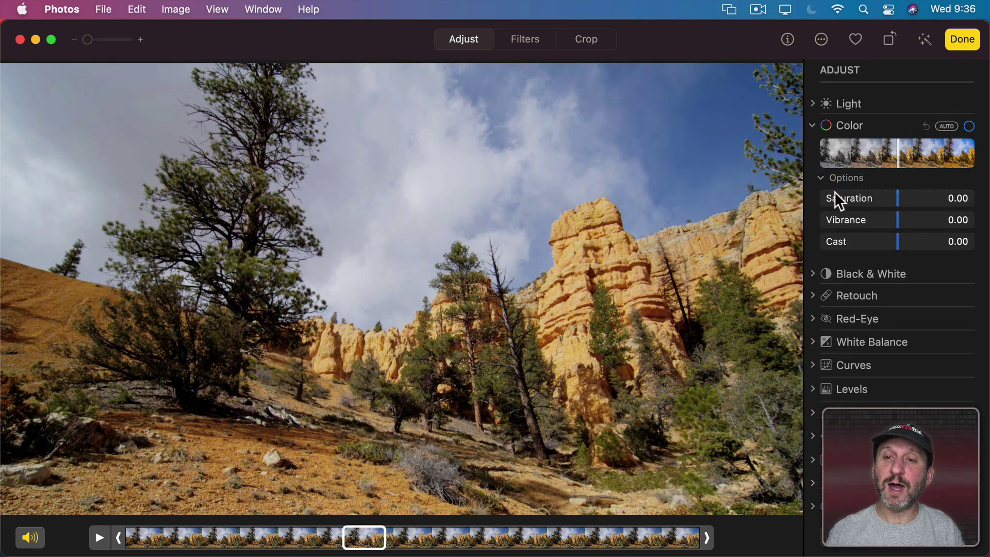
{"action": "left_click_drag", "start_coordinate": [897, 198], "coordinate": [920, 198]}
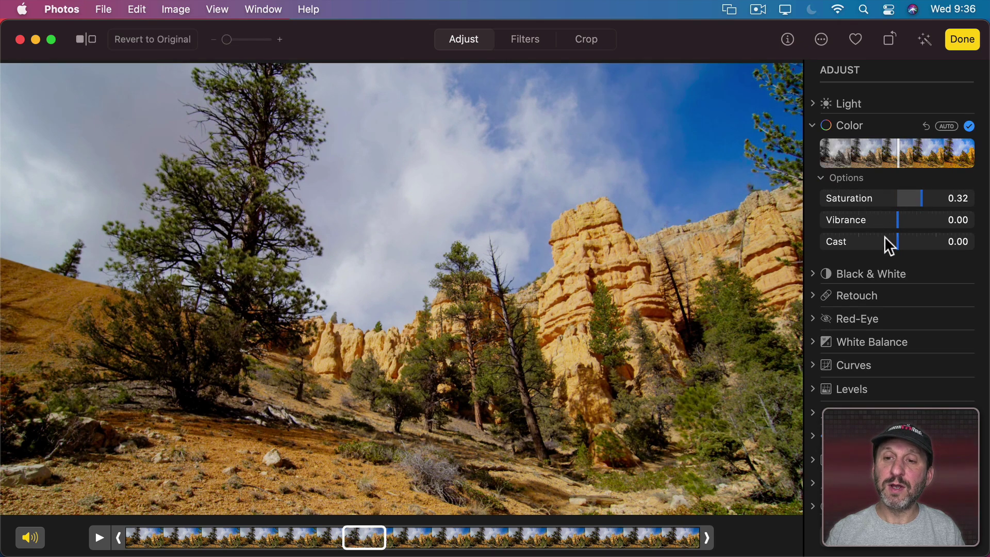
{"action": "left_click_drag", "start_coordinate": [895, 242], "coordinate": [937, 241]}
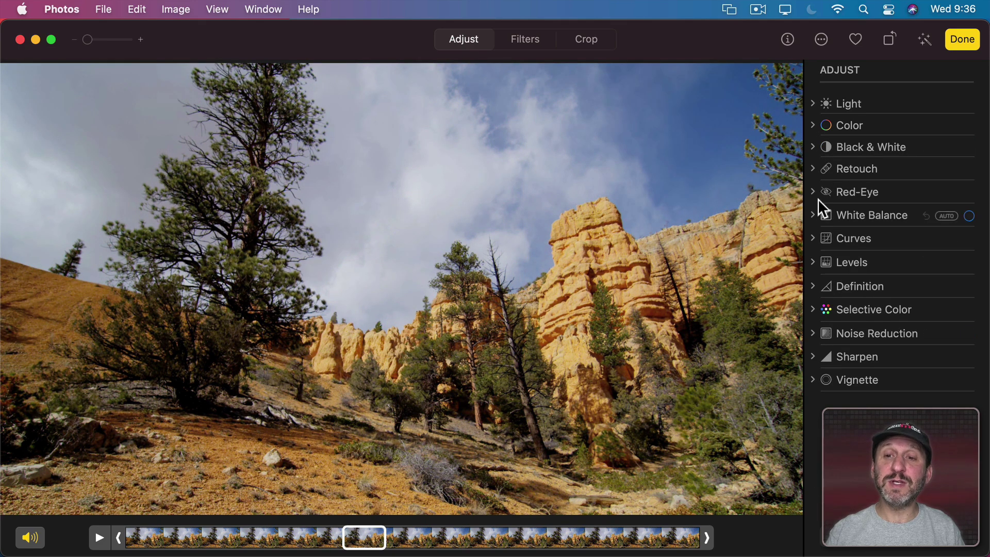
Expand and collapse the Retouch and Red-Eye controls.
{"action": "left_click", "coordinate": [813, 169]}
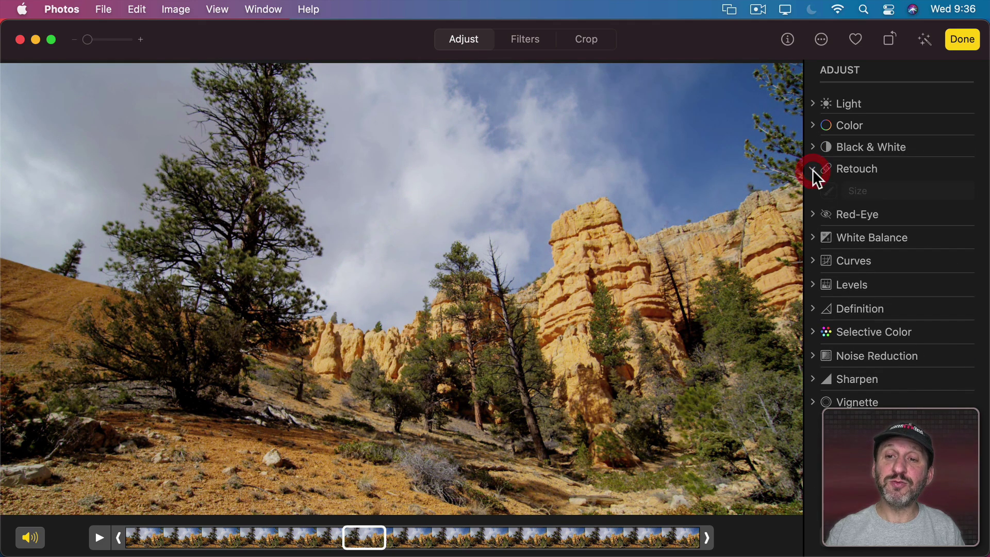
{"action": "left_click", "coordinate": [812, 224]}
{"action": "left_click", "coordinate": [810, 226]}
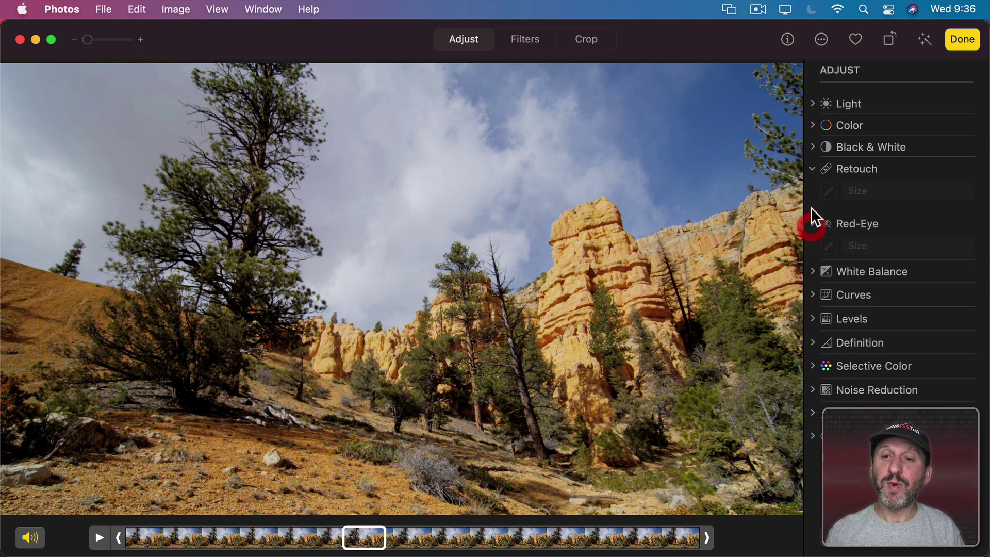
{"action": "left_click", "coordinate": [812, 168]}
Try the Black & White slider, then glance at White Balance, Curves and Levels without applying them.
{"action": "left_click", "coordinate": [813, 148]}
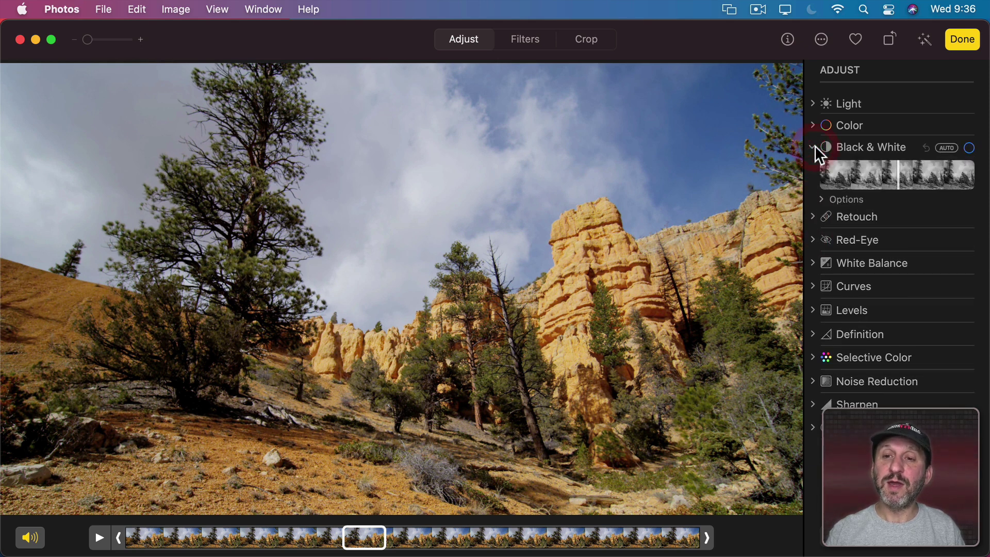
{"action": "left_click_drag", "start_coordinate": [899, 173], "coordinate": [900, 173]}
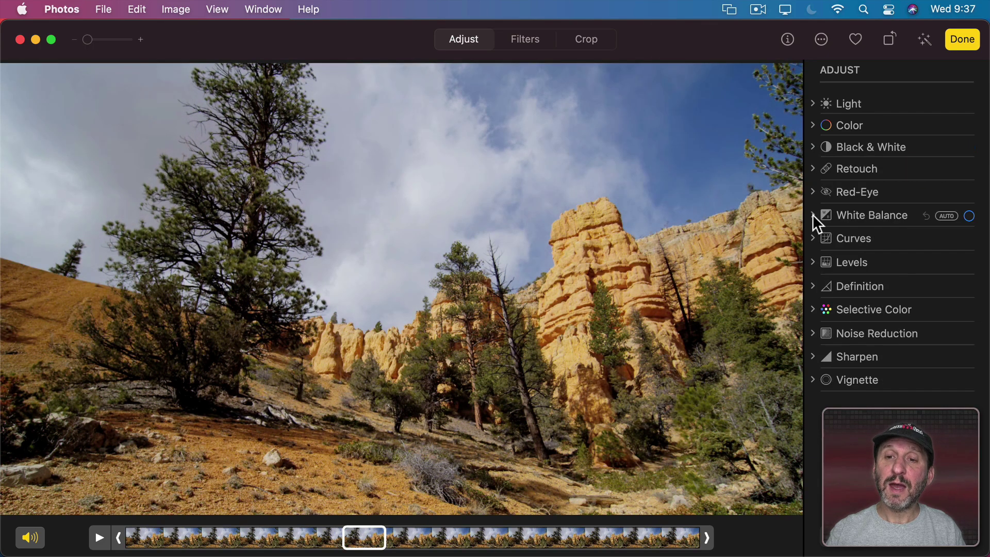
{"action": "left_click", "coordinate": [813, 214]}
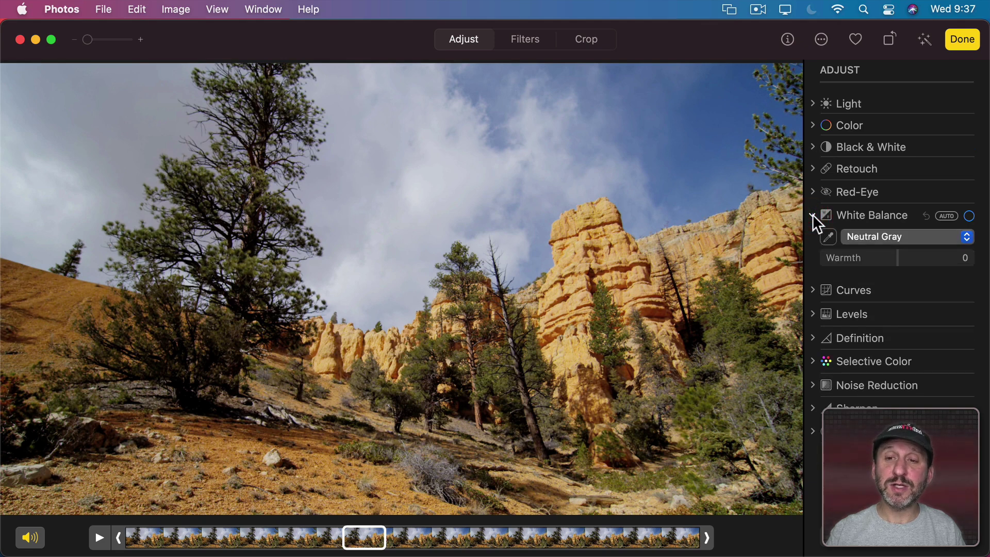
{"action": "left_click", "coordinate": [813, 214]}
{"action": "left_click", "coordinate": [813, 239]}
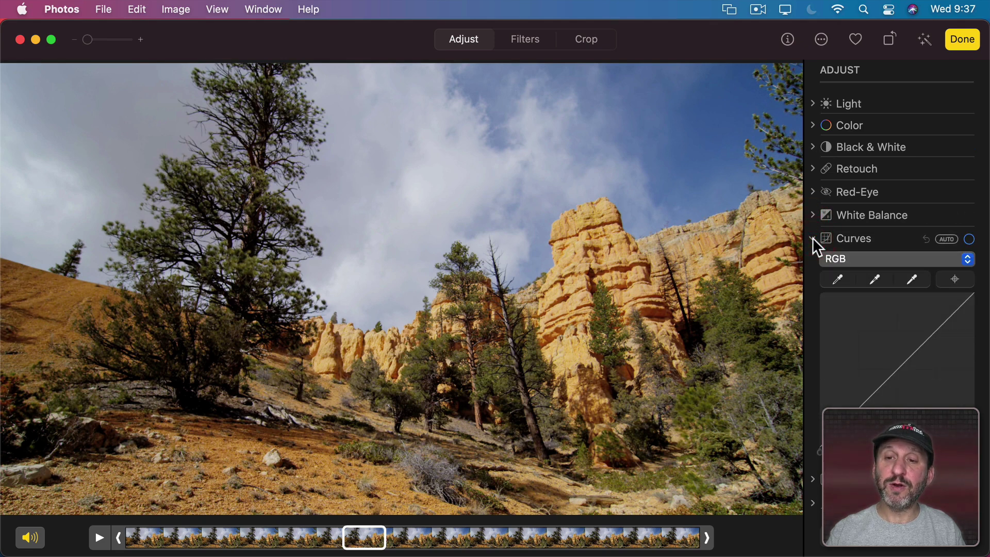
{"action": "left_click", "coordinate": [813, 237]}
{"action": "left_click", "coordinate": [812, 262]}
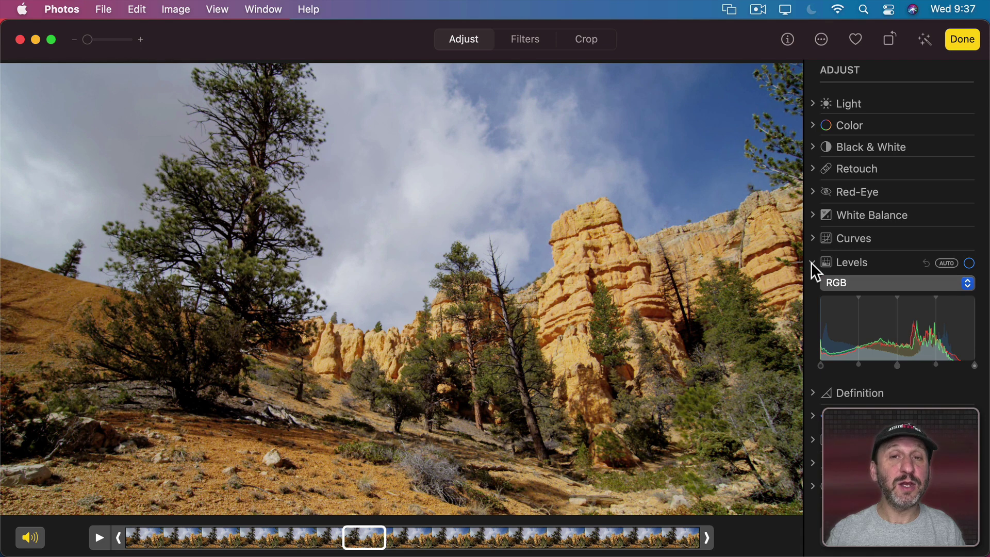
{"action": "left_click", "coordinate": [812, 262]}
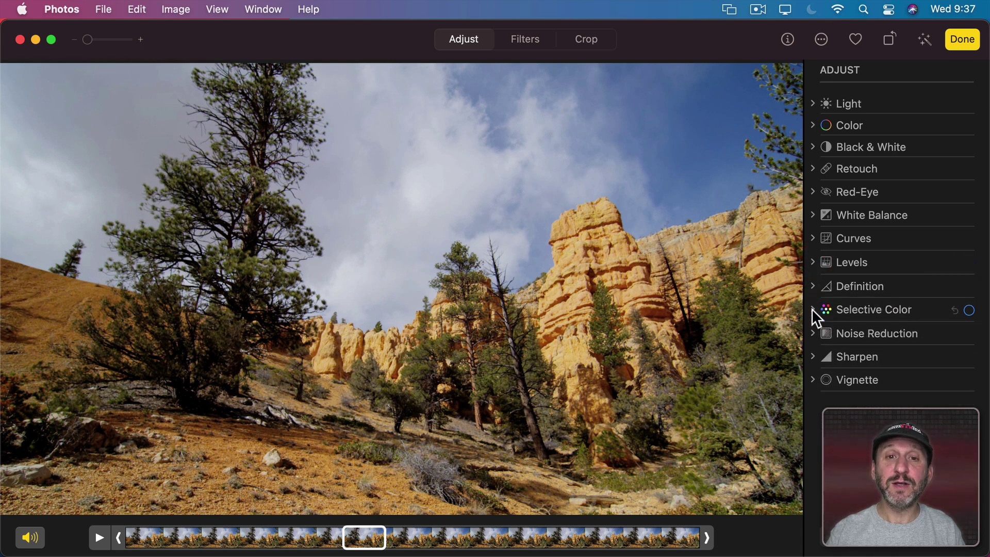
In Selective Color, sample the blue sky and drop its saturation to about -98.
{"action": "left_click", "coordinate": [811, 308]}
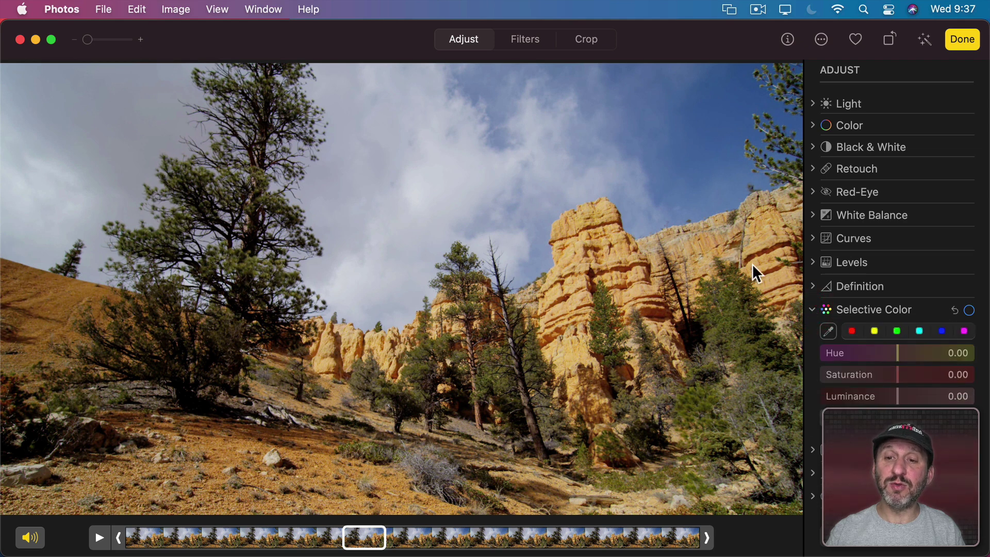
{"action": "left_click", "coordinate": [828, 331]}
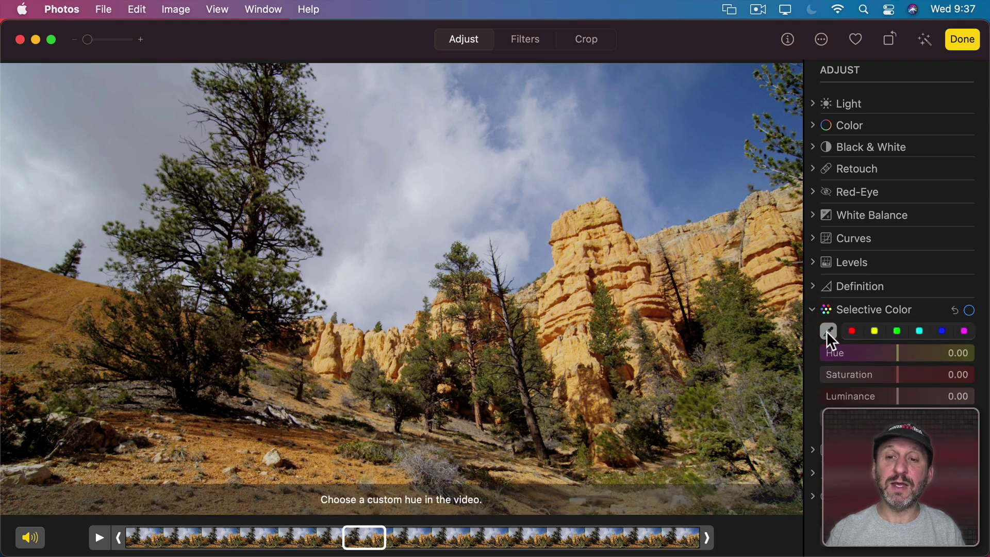
{"action": "left_click", "coordinate": [713, 125]}
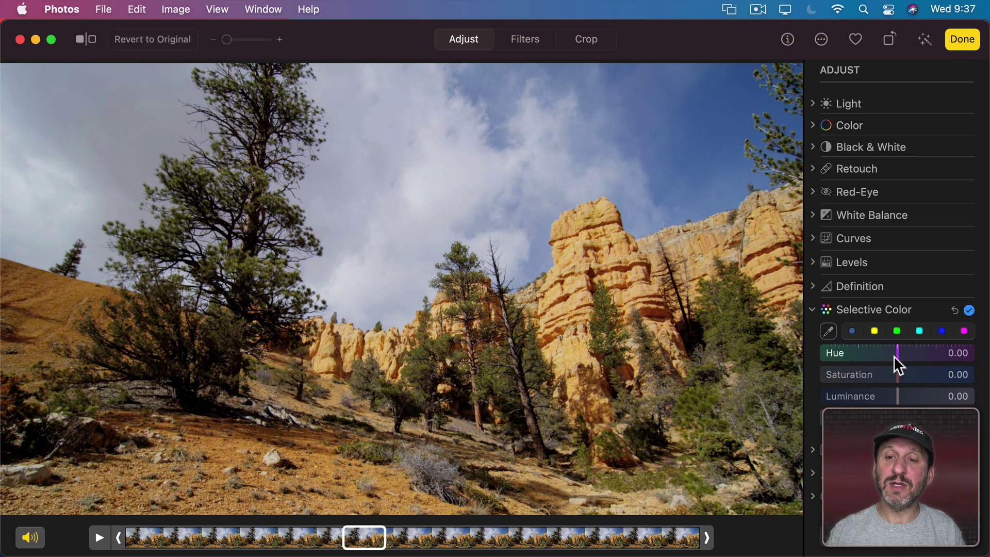
{"action": "left_click_drag", "start_coordinate": [899, 374], "coordinate": [821, 377]}
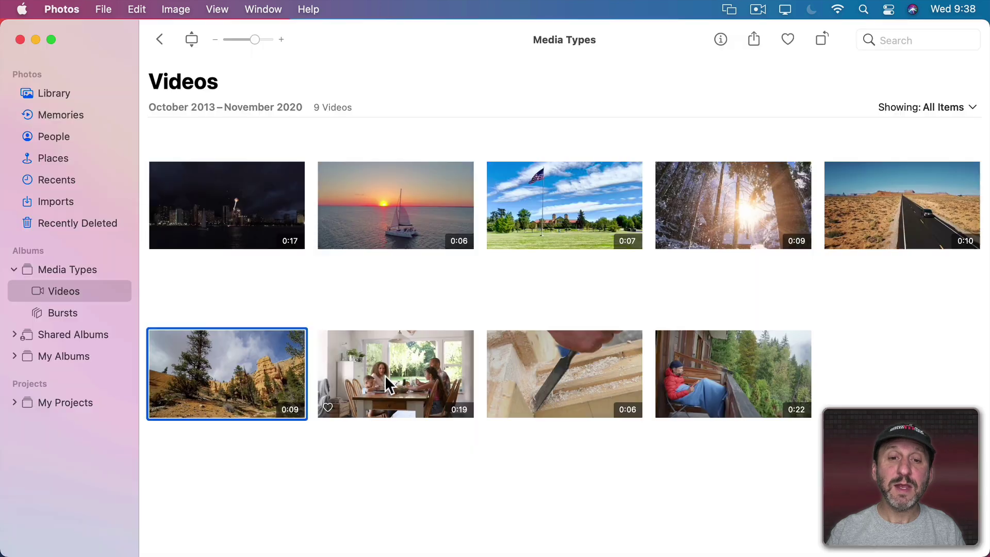
Open the family dinner video in the editor and auto-enhance it.
{"action": "double_click", "coordinate": [384, 375]}
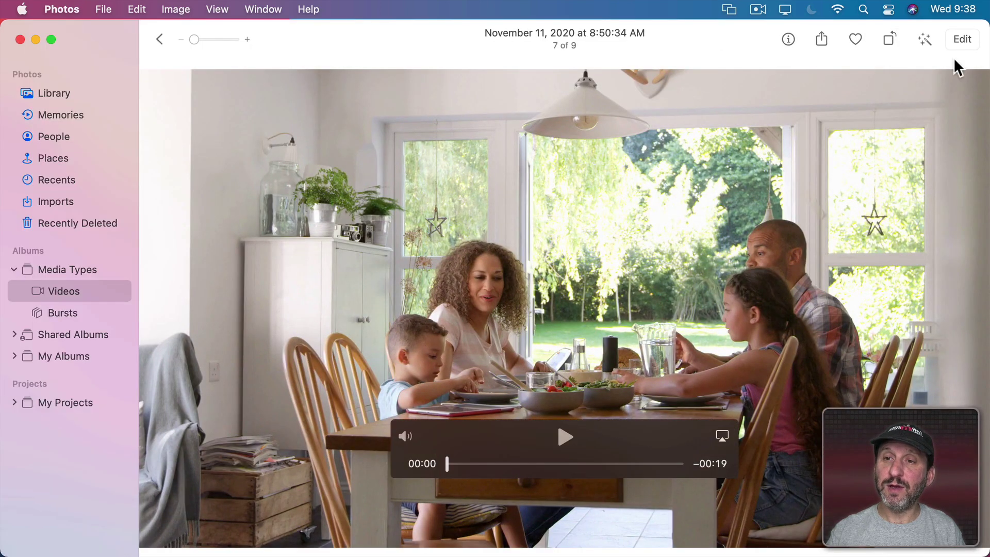
{"action": "left_click", "coordinate": [956, 41]}
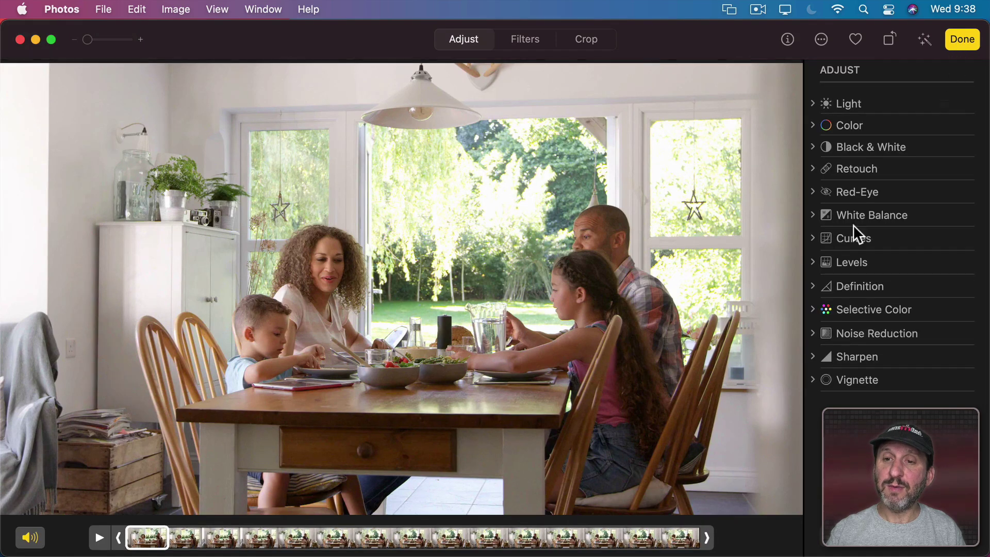
{"action": "left_click", "coordinate": [921, 38]}
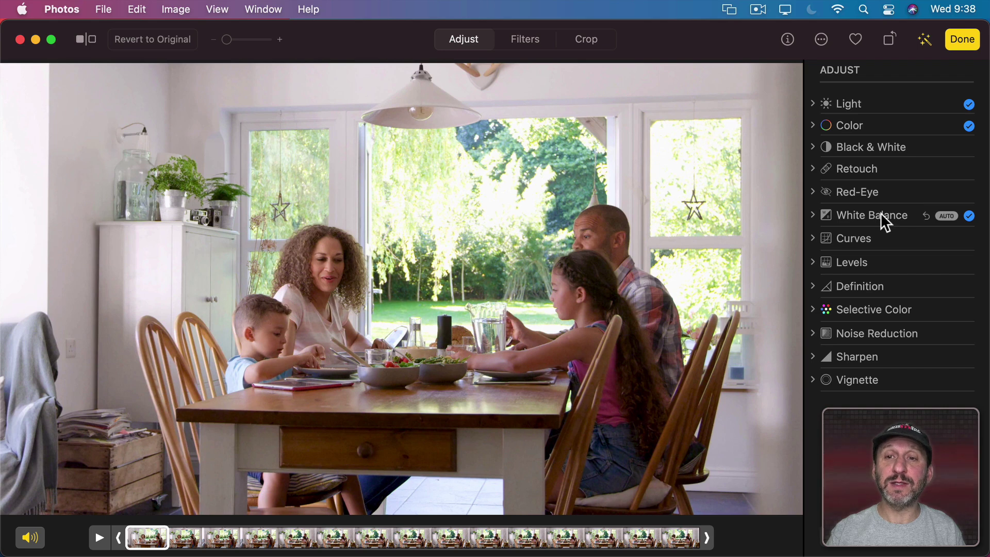
Zoom in on the salad bowls, enable Sharpen at Intensity 0.79, and compare with the original.
{"action": "left_click", "coordinate": [813, 357]}
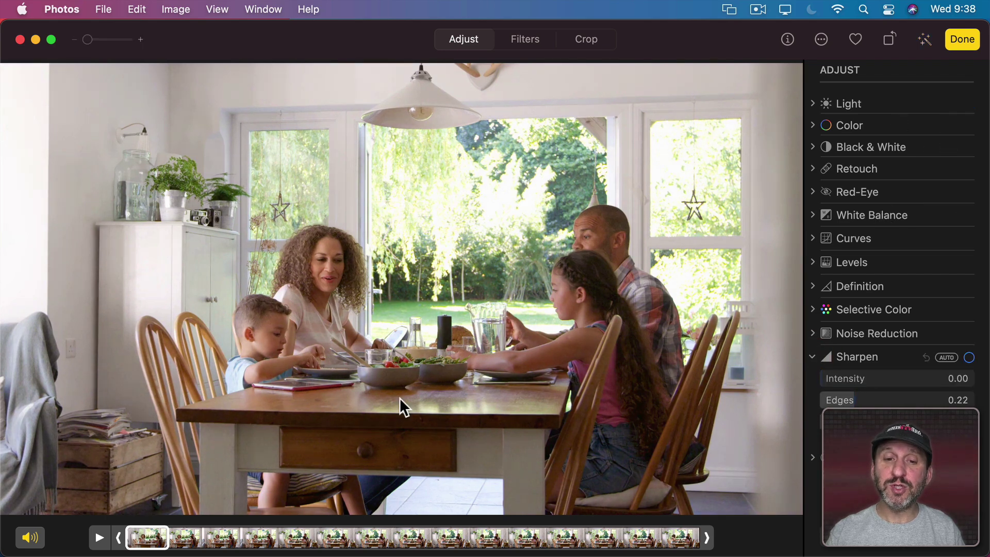
{"action": "left_click_drag", "start_coordinate": [92, 42], "coordinate": [132, 44]}
{"action": "left_click_drag", "start_coordinate": [190, 329], "coordinate": [320, 88]}
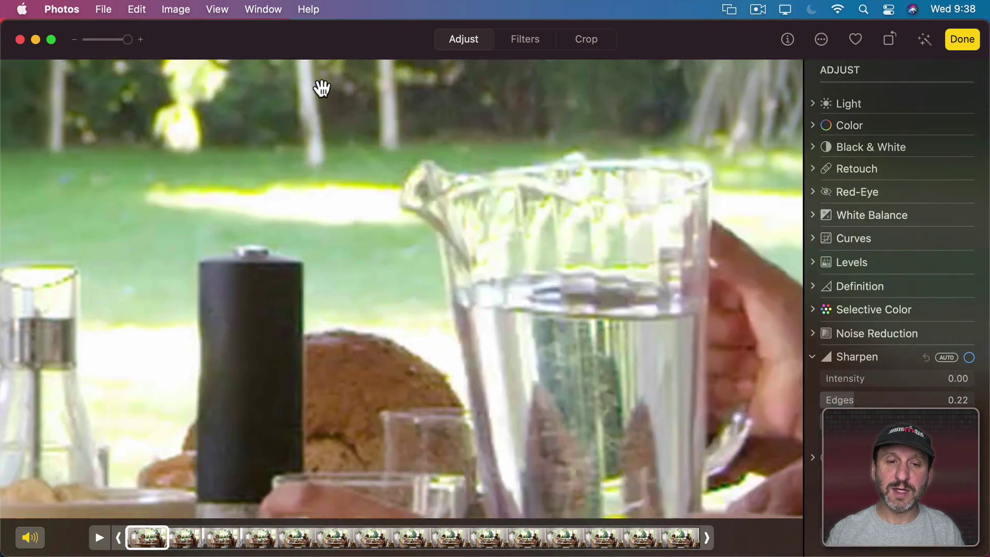
{"action": "left_click_drag", "start_coordinate": [250, 426], "coordinate": [635, 281]}
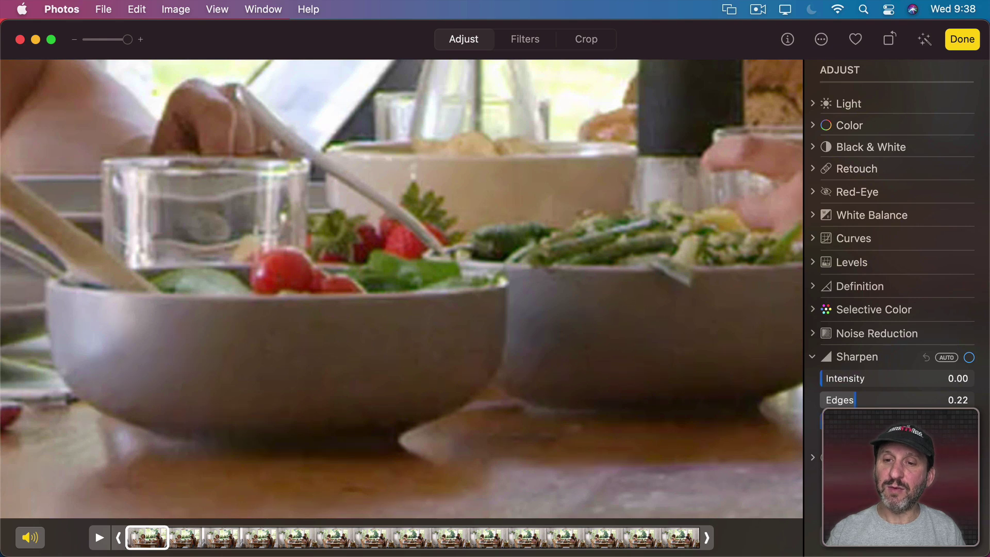
{"action": "left_click", "coordinate": [825, 381]}
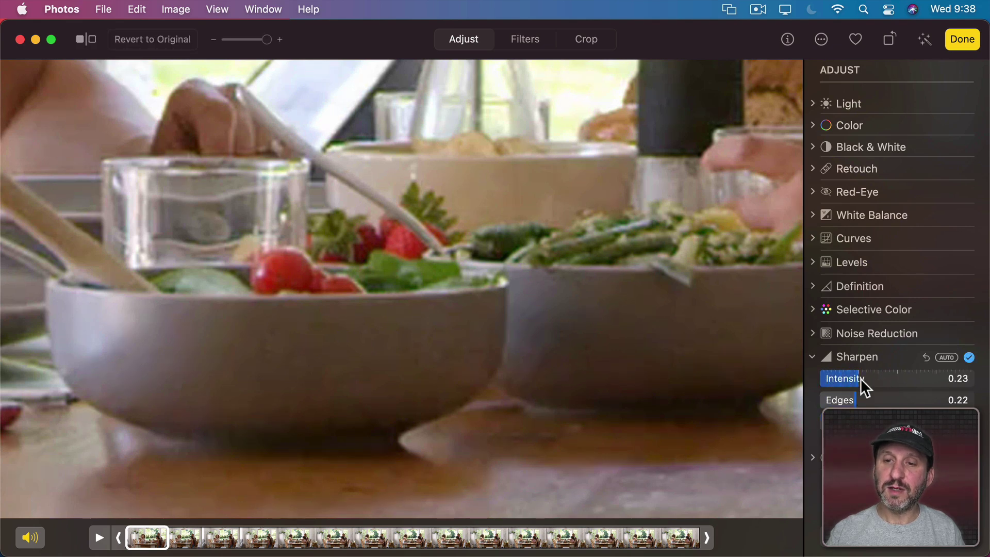
{"action": "left_click_drag", "start_coordinate": [861, 378], "coordinate": [944, 383]}
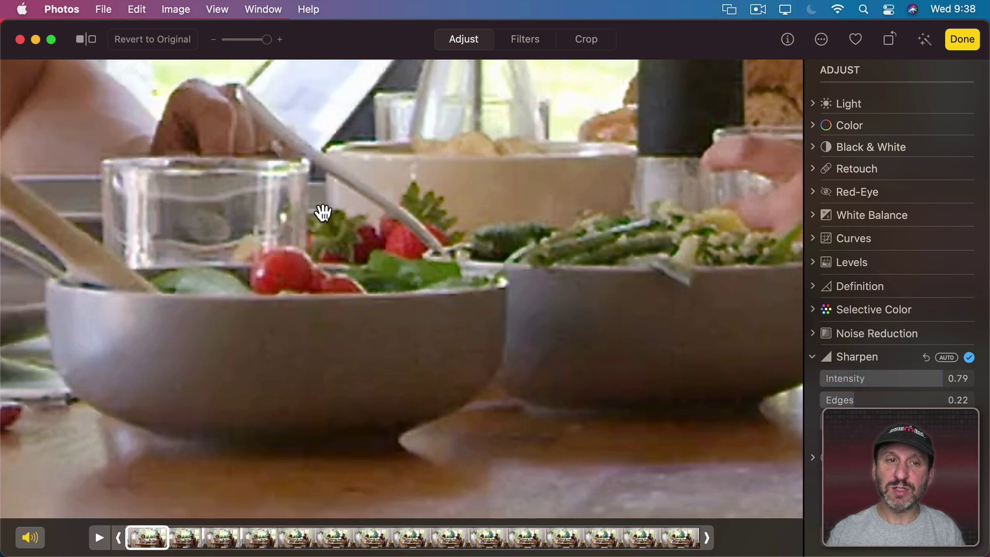
{"action": "left_click", "coordinate": [86, 37]}
{"action": "left_click", "coordinate": [87, 36]}
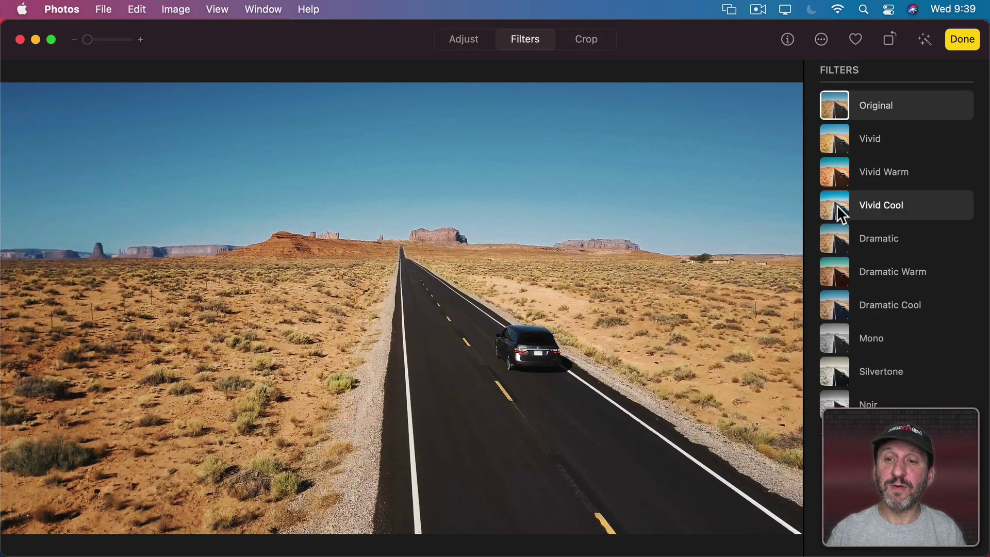
Apply the Vivid Warm filter at 100 to the desert road video, finish, and scrub through it.
{"action": "left_click", "coordinate": [834, 177]}
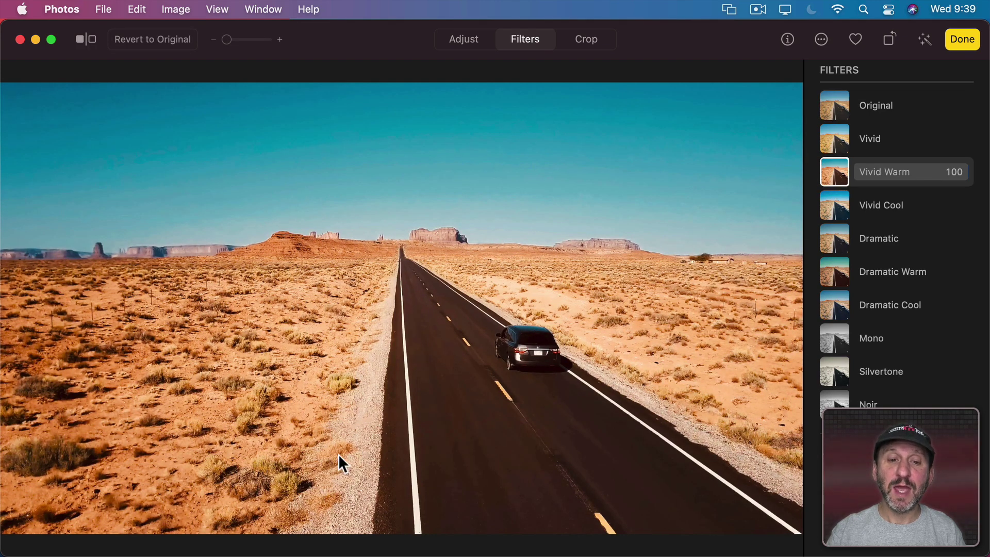
{"action": "left_click", "coordinate": [962, 39]}
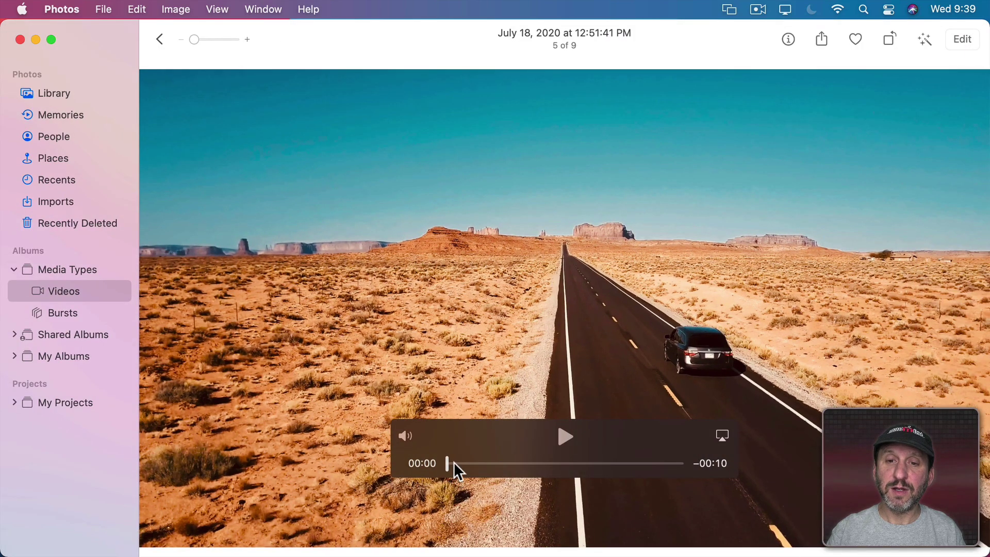
{"action": "left_click_drag", "start_coordinate": [454, 463], "coordinate": [576, 467]}
Pull in the desert road video's crop corners and constrain the crop to 16:9.
{"action": "key", "text": "Return"}
{"action": "left_click", "coordinate": [590, 39]}
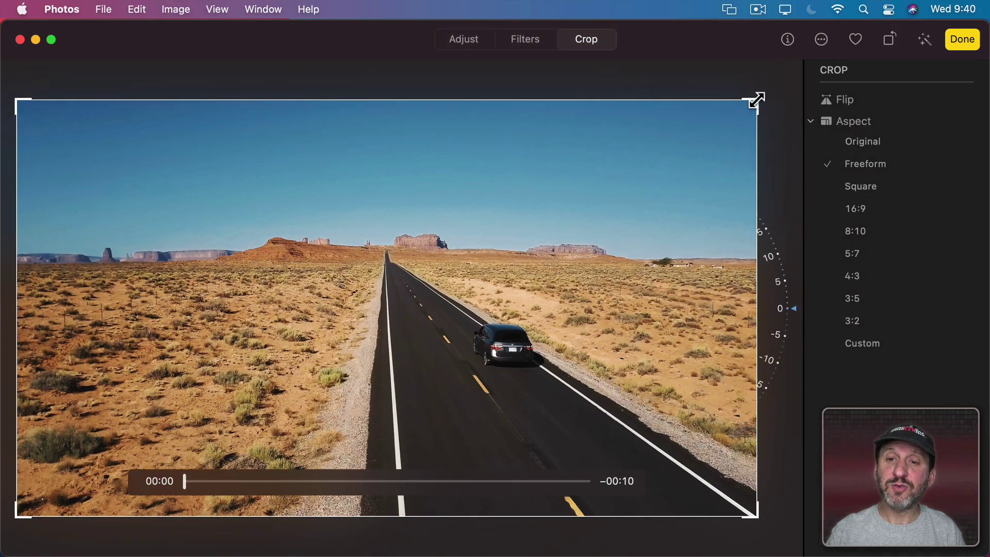
{"action": "left_click_drag", "start_coordinate": [755, 100], "coordinate": [640, 149]}
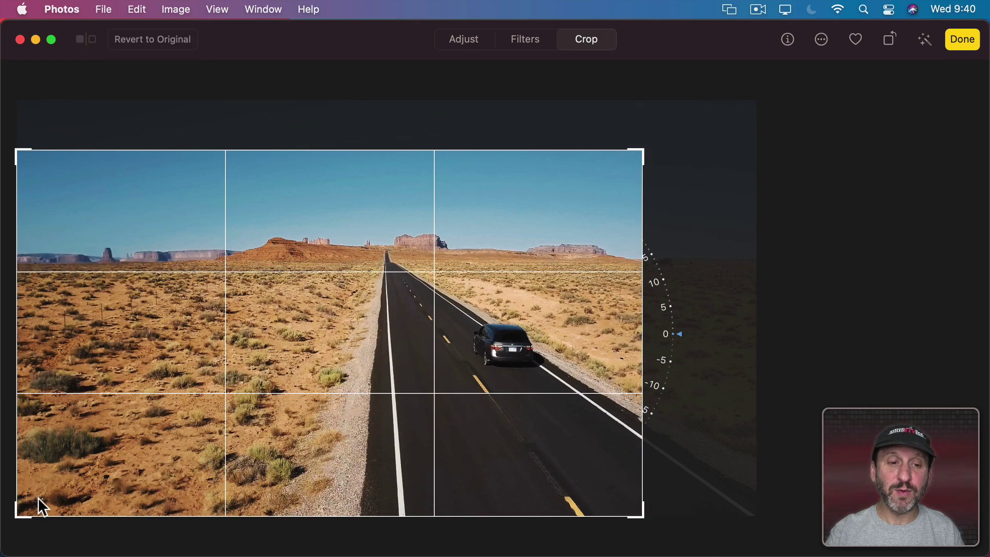
{"action": "left_click_drag", "start_coordinate": [20, 510], "coordinate": [180, 449]}
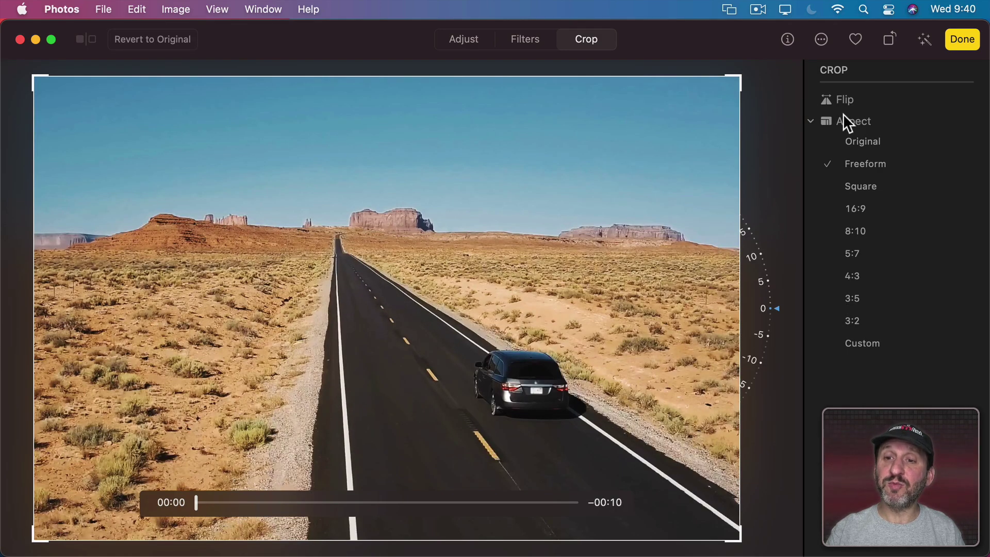
{"action": "left_click", "coordinate": [856, 207]}
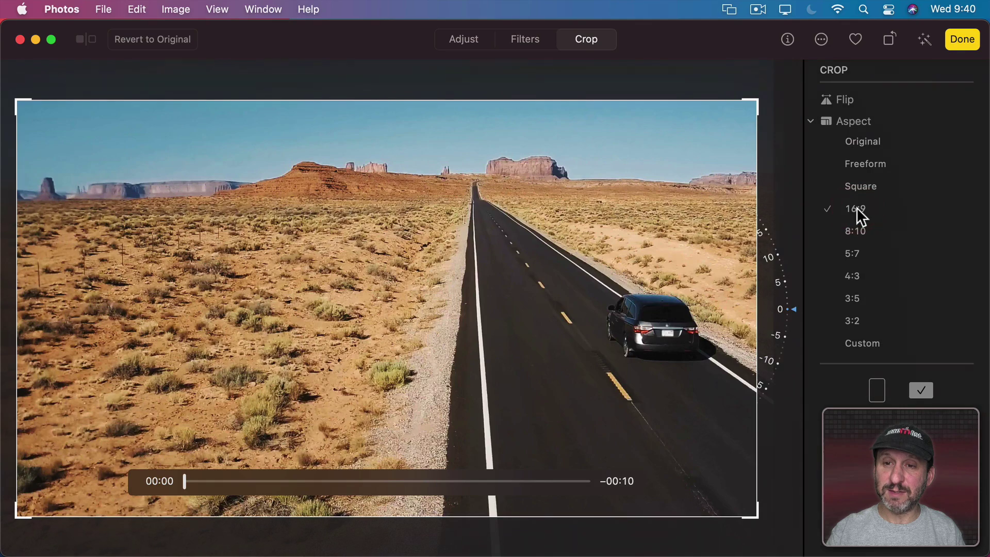
Reposition the road inside the 16:9 frame, preview the clip to its end, and finish cropping.
{"action": "left_click_drag", "start_coordinate": [646, 287], "coordinate": [391, 363]}
{"action": "left_click_drag", "start_coordinate": [262, 438], "coordinate": [234, 439]}
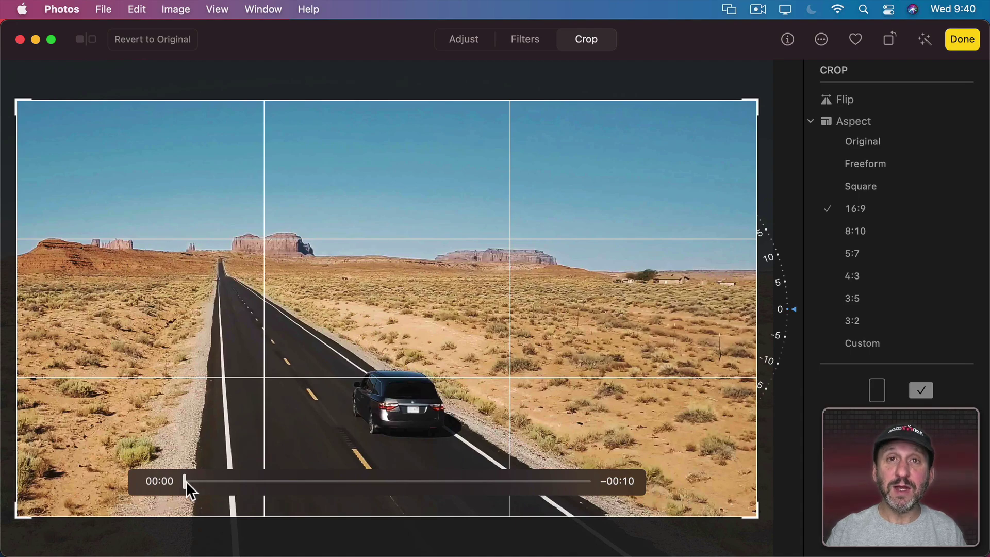
{"action": "left_click_drag", "start_coordinate": [186, 481], "coordinate": [563, 484]}
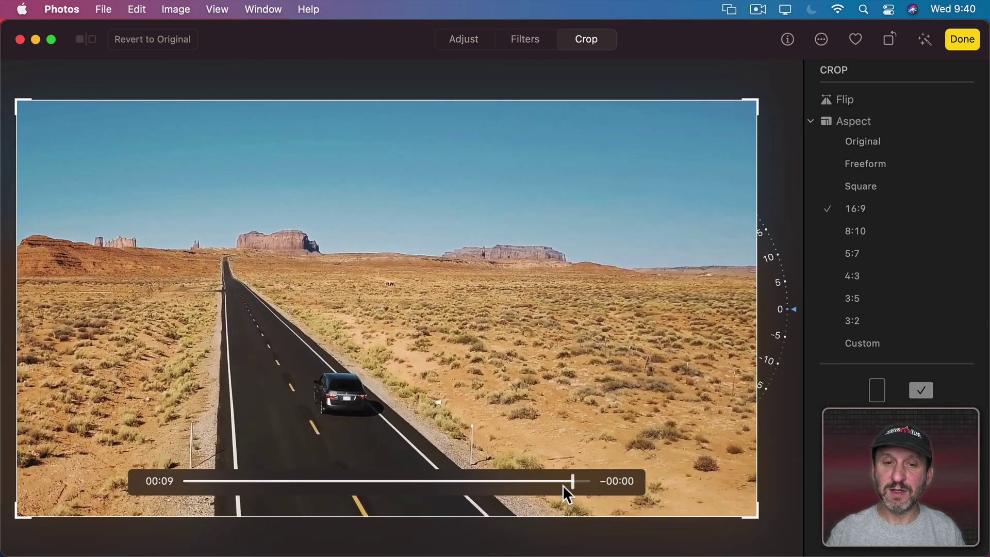
{"action": "left_click_drag", "start_coordinate": [436, 407], "coordinate": [530, 414]}
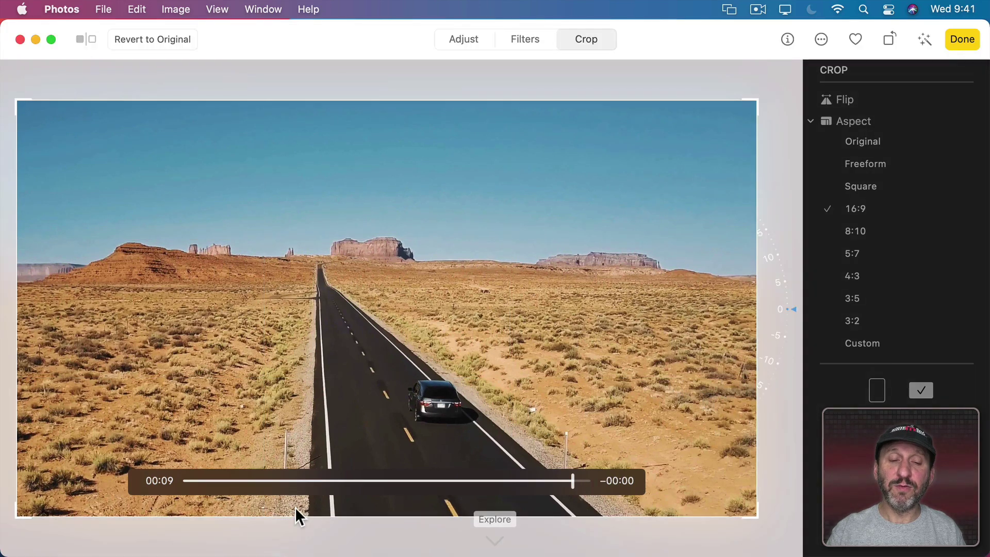
{"action": "key", "text": "Return"}
Return to the Videos album and open the balcony video in the editor.
{"action": "key", "text": "Escape"}
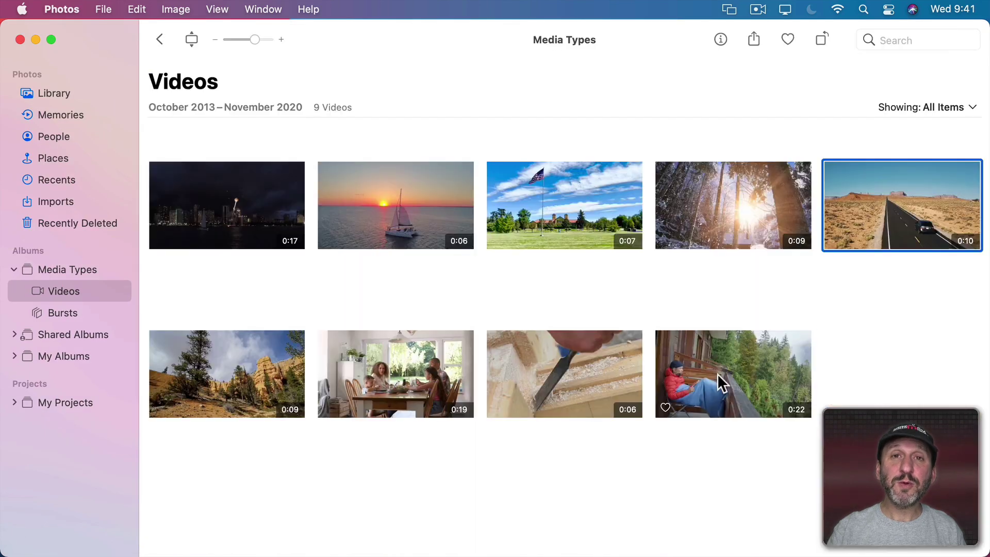
{"action": "double_click", "coordinate": [717, 374]}
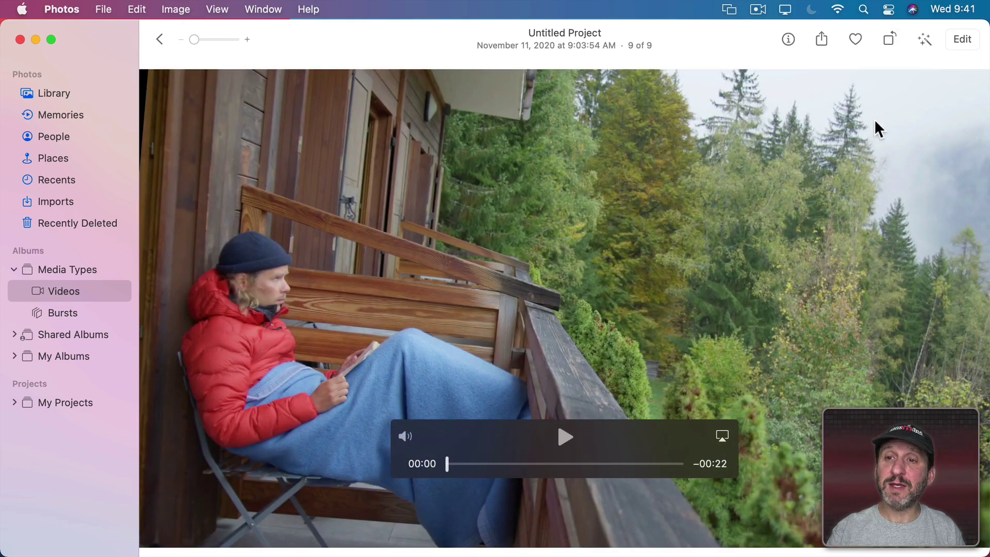
{"action": "left_click", "coordinate": [962, 38]}
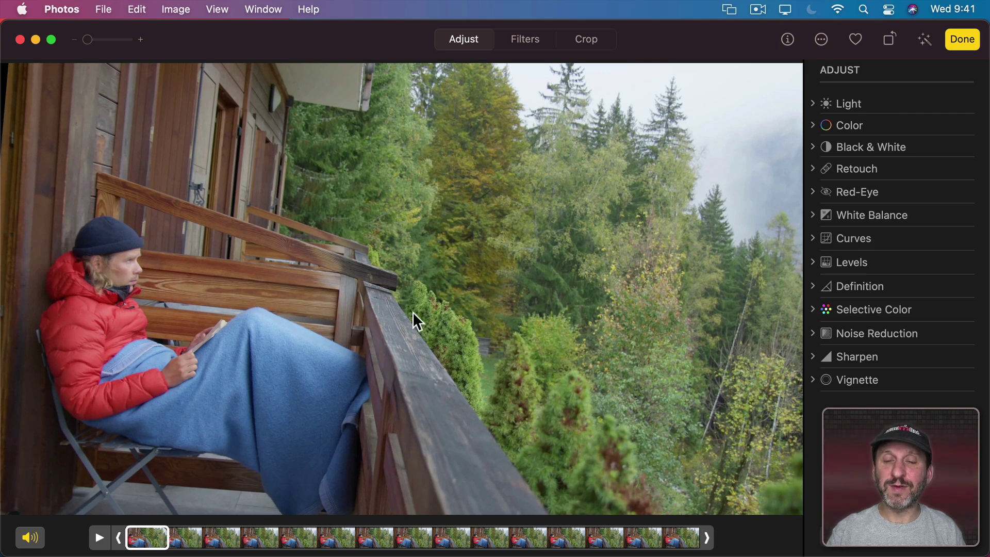
Rotate the balcony video a full 360° back to upright, then tilt it slightly to straighten.
{"action": "left_click", "coordinate": [586, 39]}
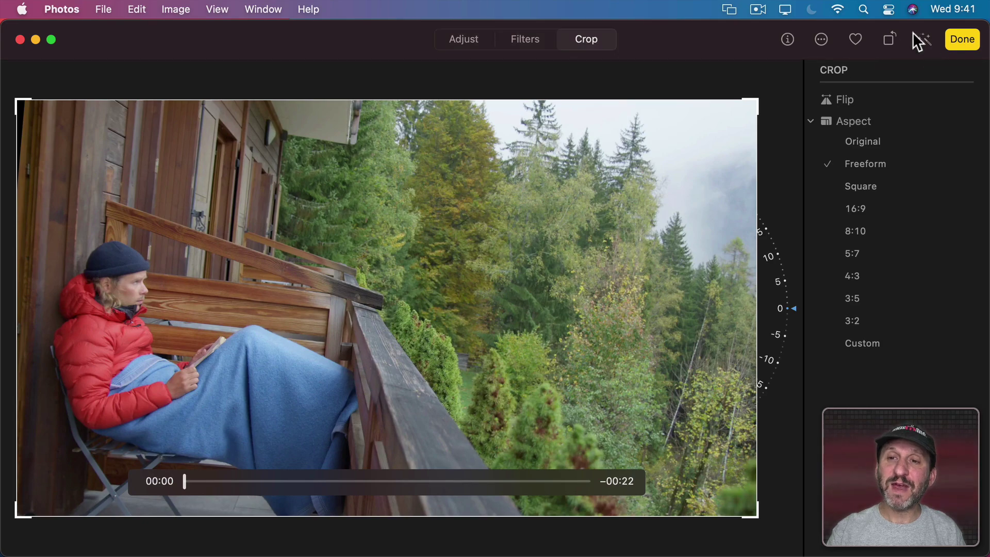
{"action": "left_click", "coordinate": [891, 39]}
{"action": "left_click", "coordinate": [891, 40]}
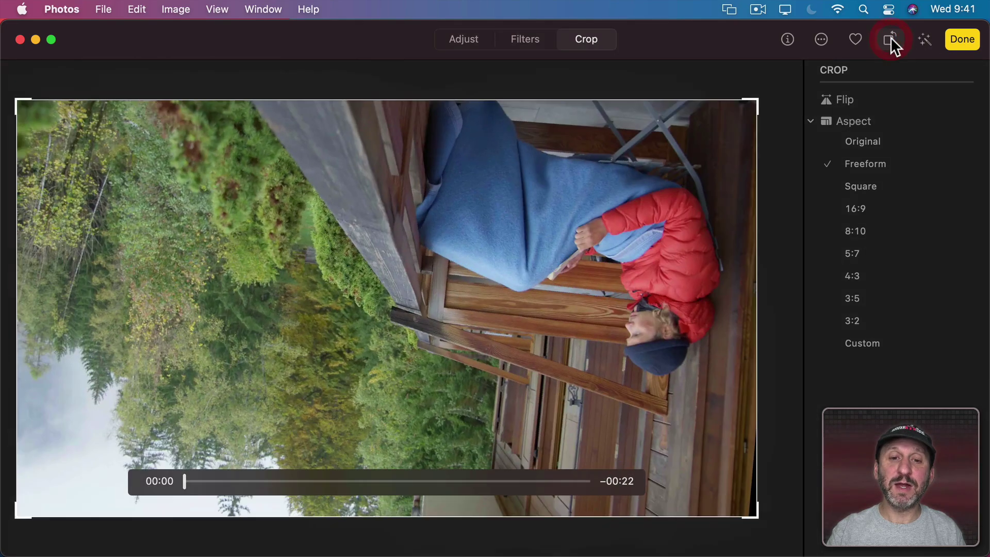
{"action": "left_click", "coordinate": [890, 40]}
{"action": "left_click", "coordinate": [890, 39]}
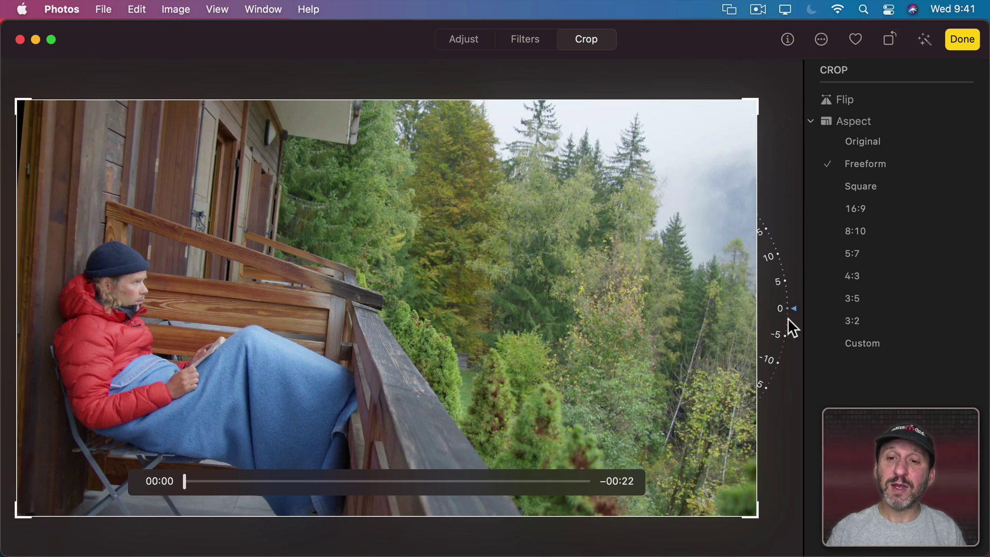
{"action": "left_click_drag", "start_coordinate": [784, 316], "coordinate": [762, 236]}
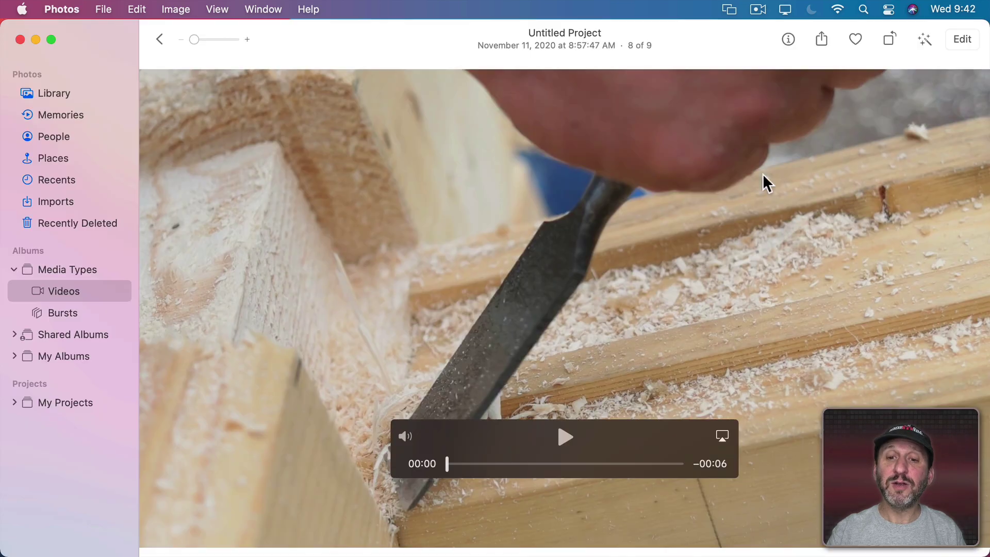
Open the chiseling video in the editor's Crop section.
{"action": "left_click", "coordinate": [967, 40]}
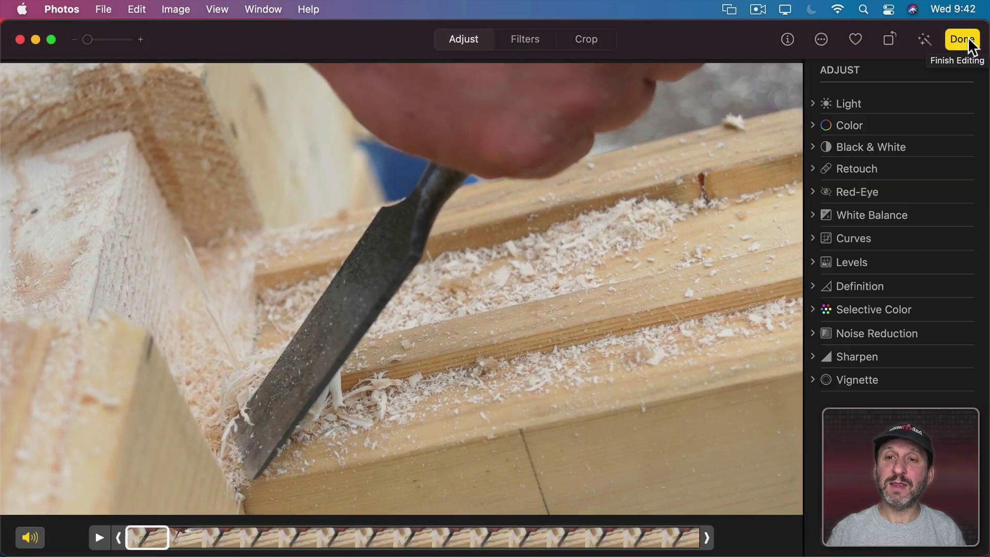
{"action": "left_click", "coordinate": [584, 41]}
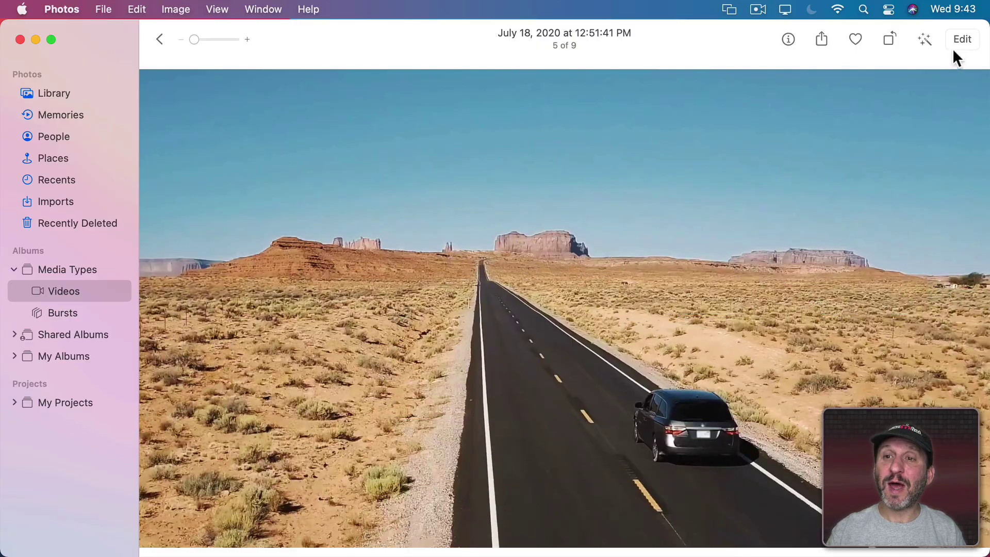
Reopen the desert road video in the editor and choose Revert to Original.
{"action": "left_click", "coordinate": [955, 38]}
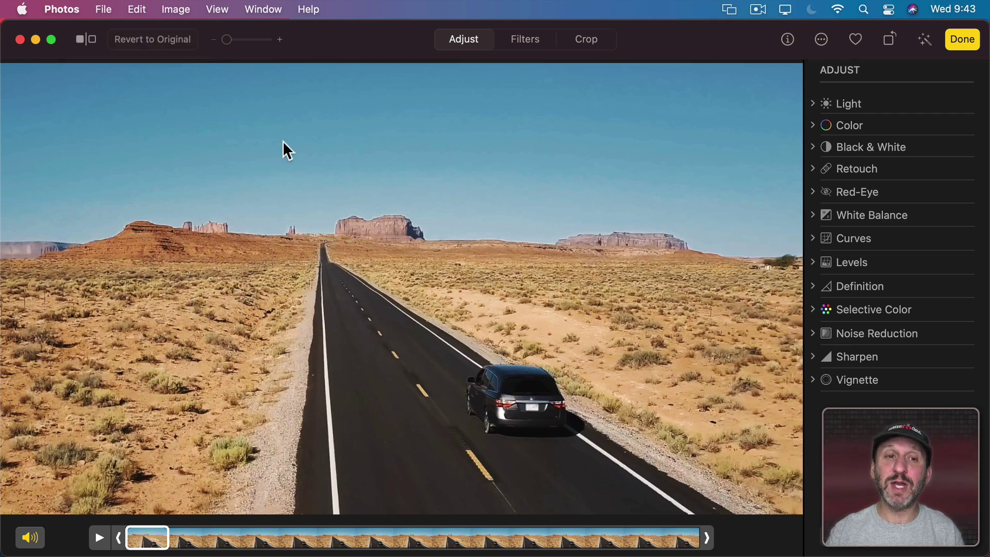
{"action": "left_click", "coordinate": [148, 40]}
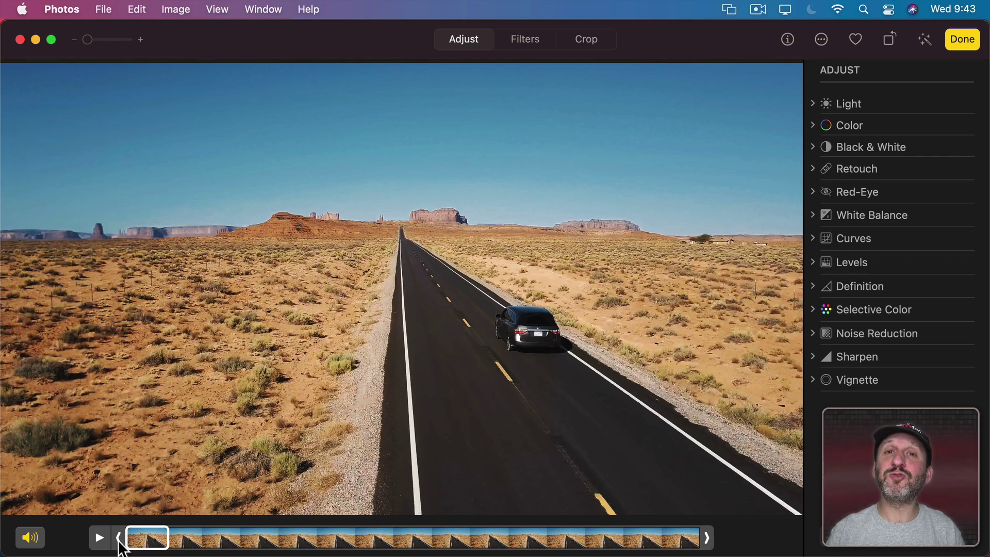
Trim the desert road video to about 00:01–00:09, set the current frame as poster, and finish editing.
{"action": "left_click_drag", "start_coordinate": [119, 543], "coordinate": [209, 544]}
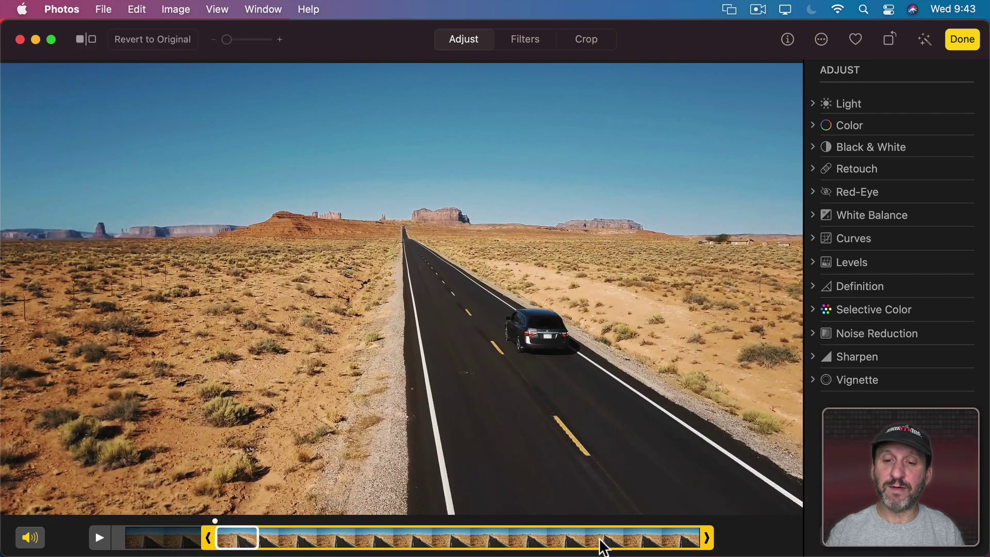
{"action": "left_click_drag", "start_coordinate": [707, 539], "coordinate": [568, 546]}
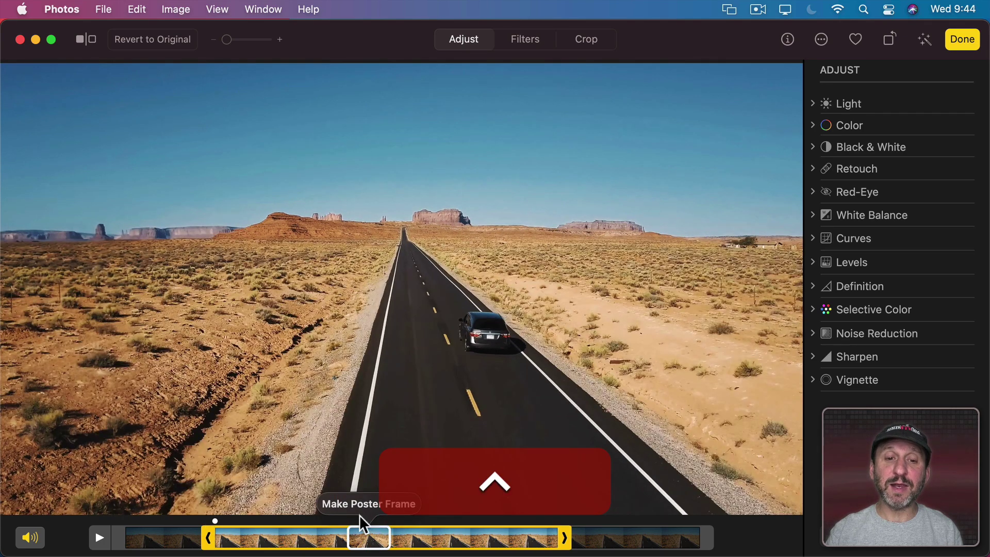
{"action": "left_click", "coordinate": [365, 505]}
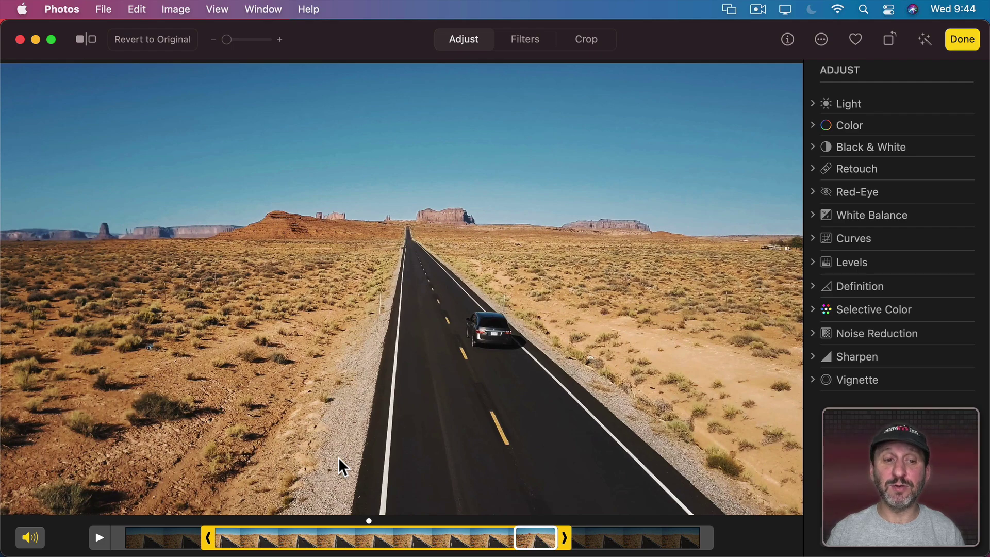
{"action": "left_click", "coordinate": [959, 41]}
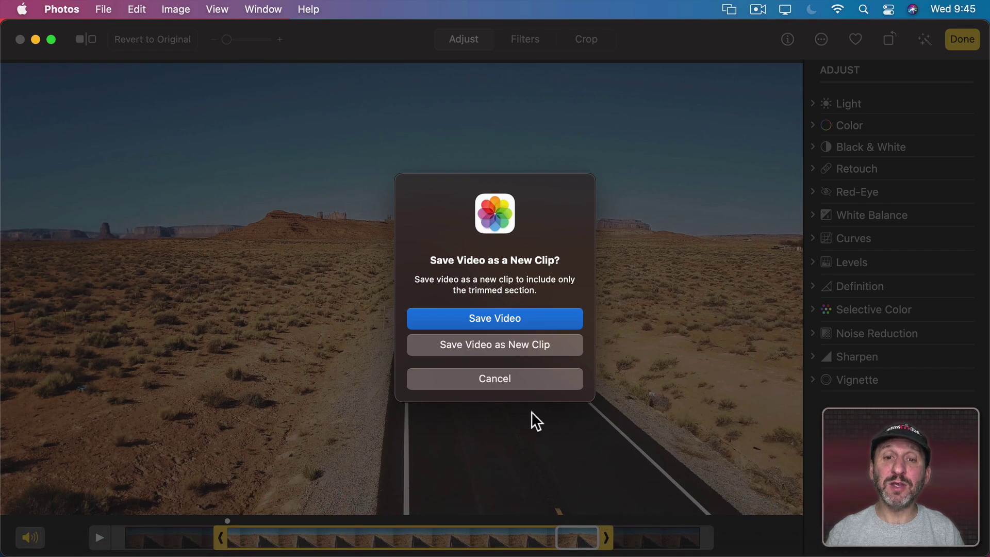
Save the 6-second trimmed video, then reopen it and stretch the trim back to the full 00:10.
{"action": "left_click", "coordinate": [486, 319]}
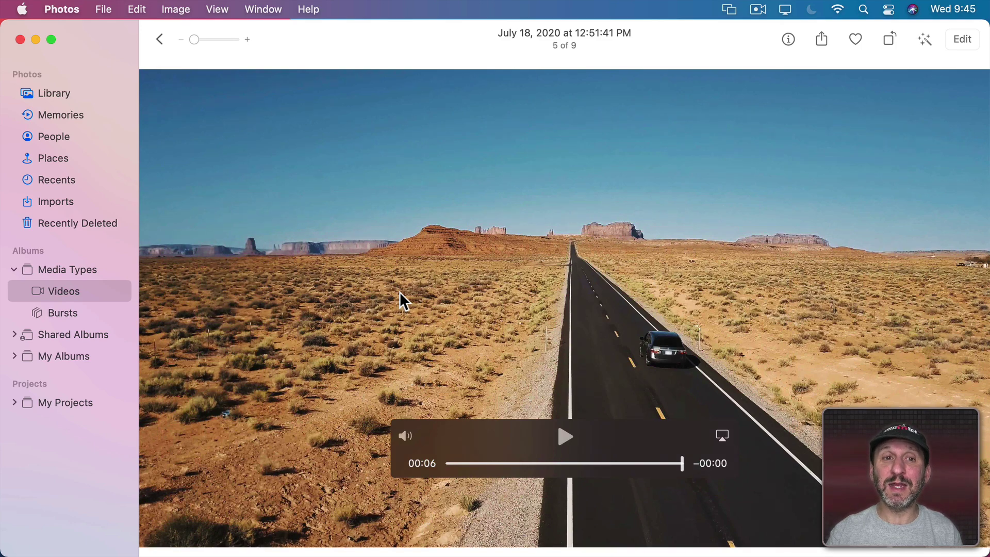
{"action": "left_click", "coordinate": [968, 39]}
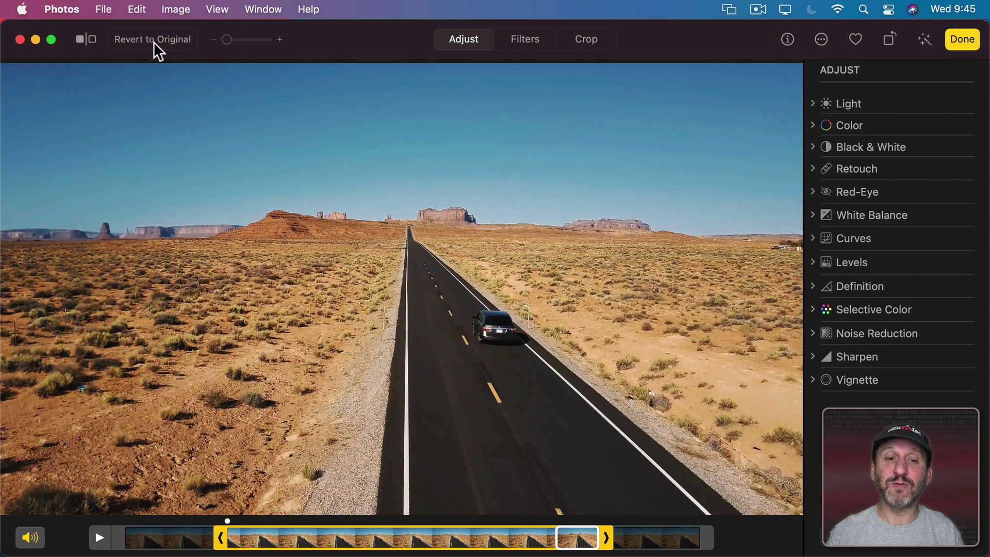
{"action": "left_click_drag", "start_coordinate": [228, 536], "coordinate": [122, 537]}
{"action": "left_click_drag", "start_coordinate": [607, 538], "coordinate": [706, 538]}
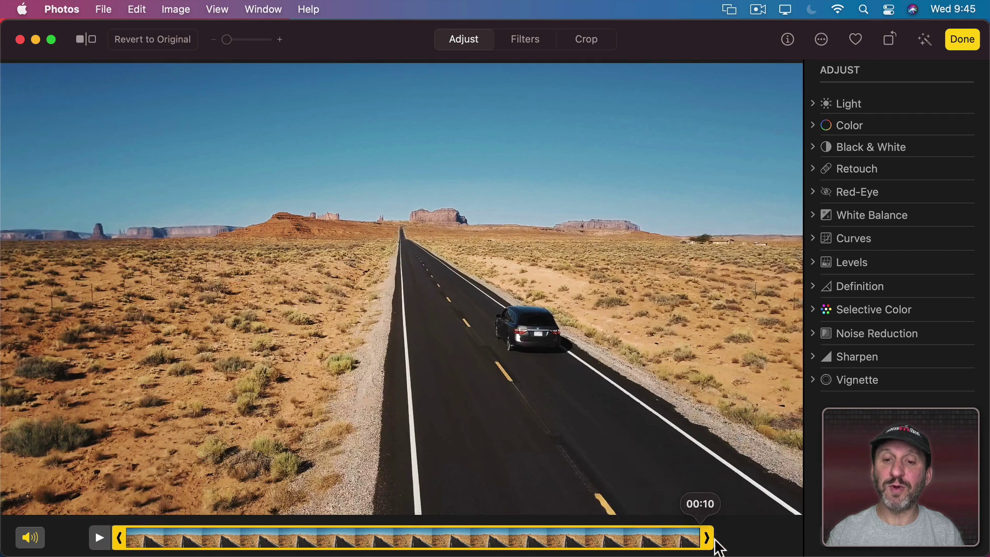